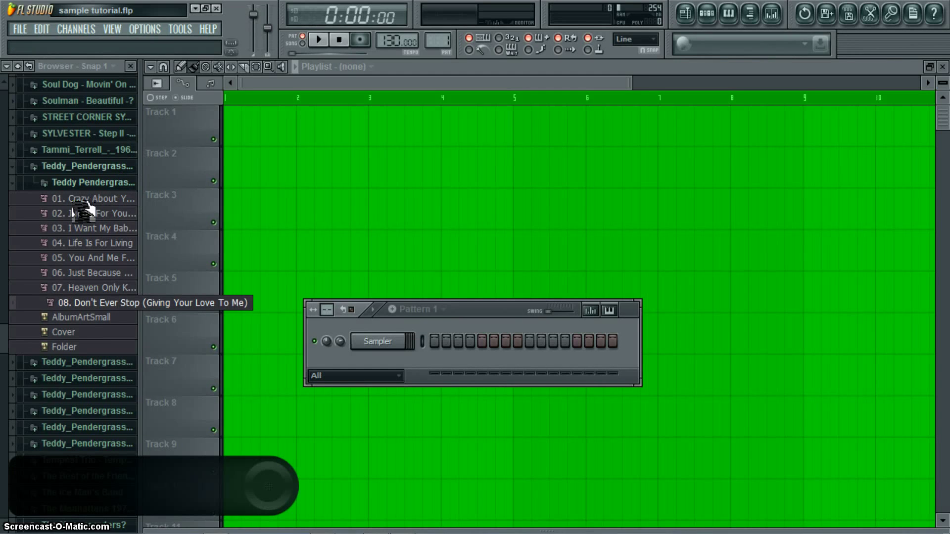
# Step: Open the song "08. Don't Ever Stop (Giving Your Love To Me)" in the audio editor
pyautogui.rightClick(88, 207)
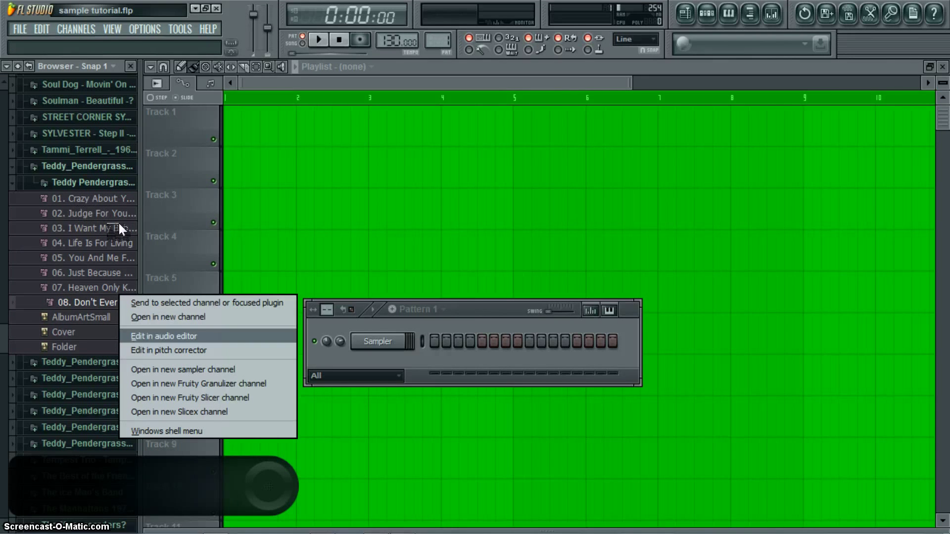
pyautogui.press('Return')
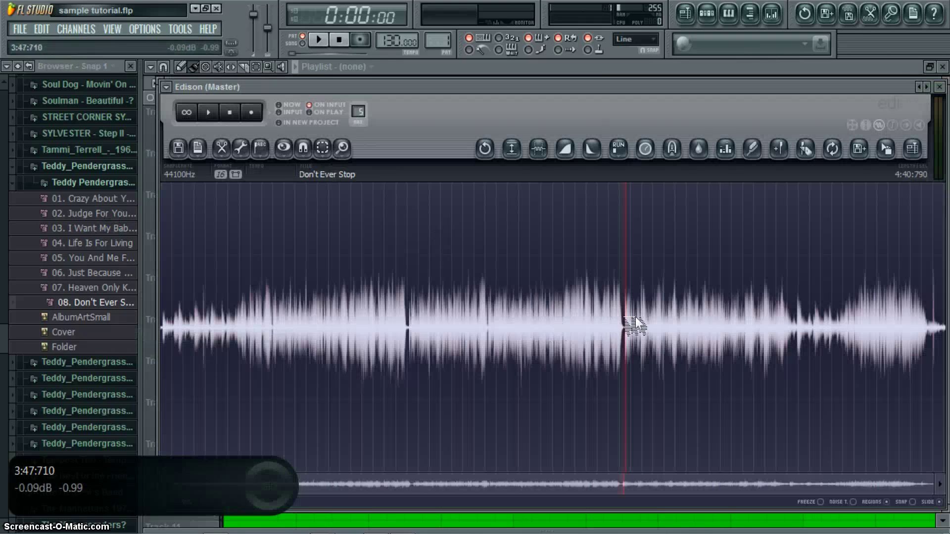
# Step: Select a passage of the song's waveform from about 1:29:024, just after the short silence, to about 1:55:484
pyautogui.moveTo(622, 324); pyautogui.dragTo(426, 325)
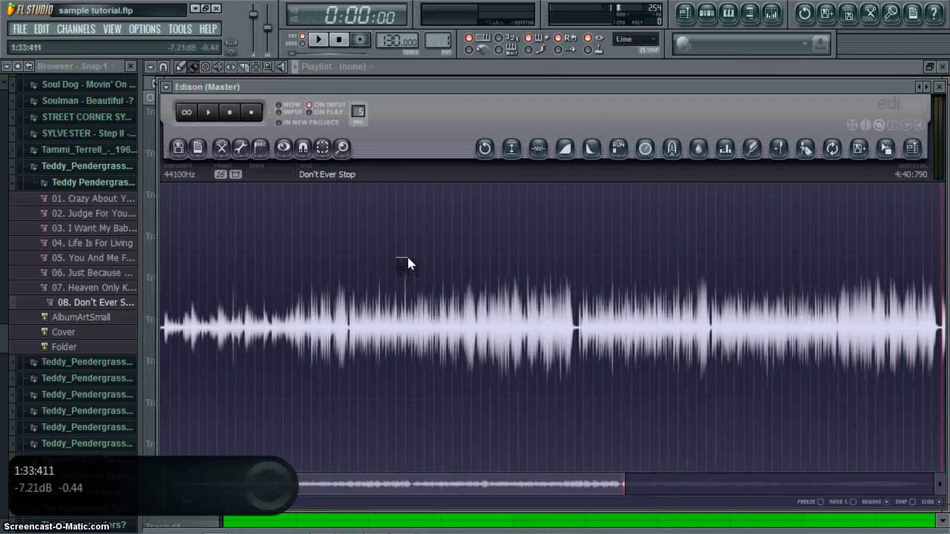
pyautogui.click(402, 200)
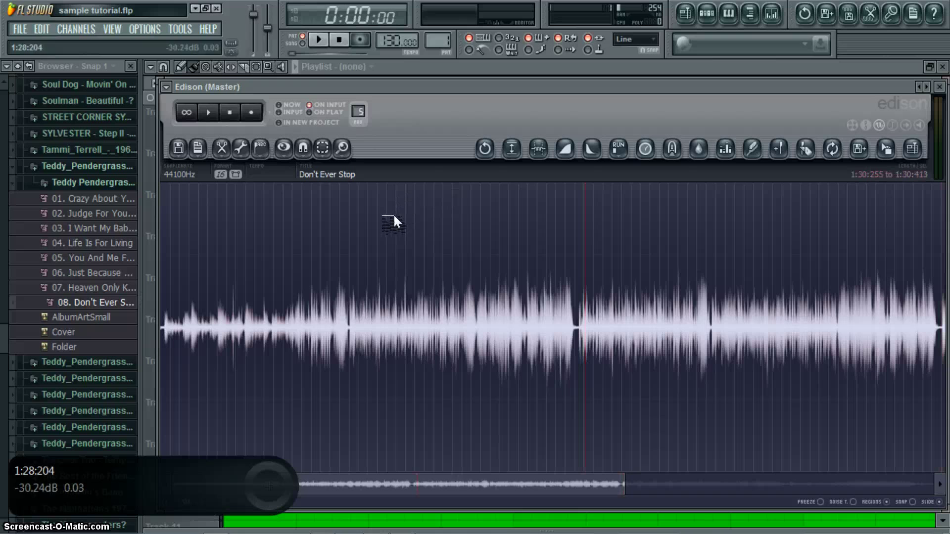
pyautogui.moveTo(394, 215); pyautogui.dragTo(506, 241)
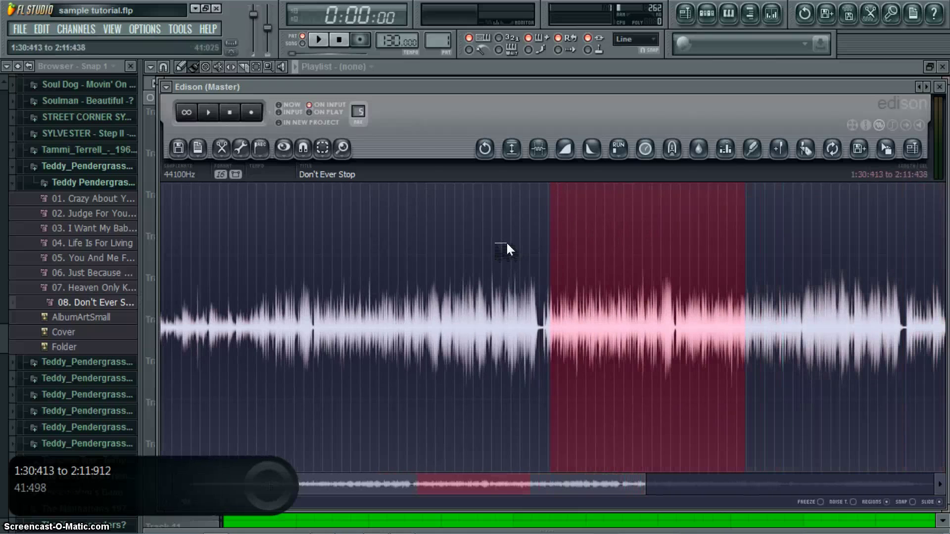
pyautogui.moveTo(431, 326)
pyautogui.mouseDown()
pyautogui.moveTo(272, 327)
pyautogui.moveTo(391, 330)
pyautogui.moveTo(371, 329)
pyautogui.mouseUp()
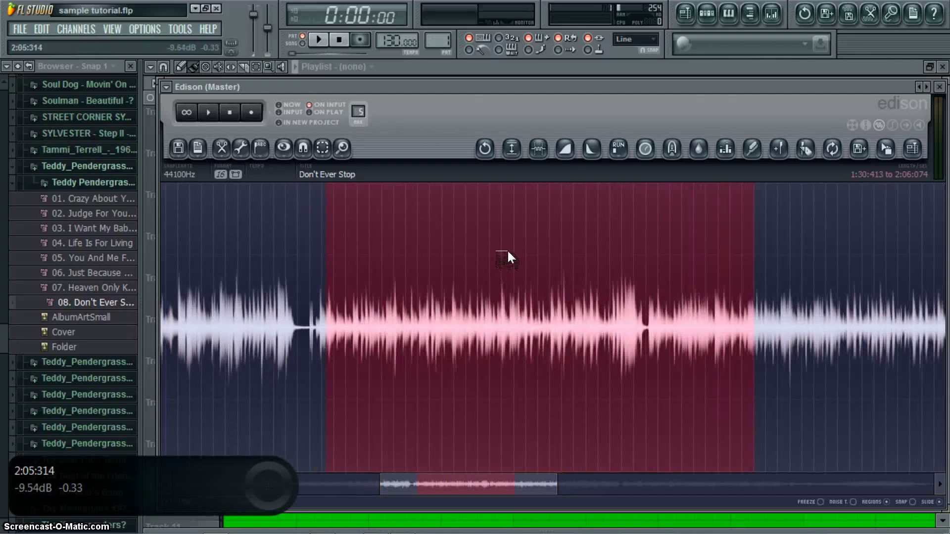
pyautogui.moveTo(507, 252); pyautogui.dragTo(515, 246)
pyautogui.moveTo(443, 262); pyautogui.dragTo(430, 266)
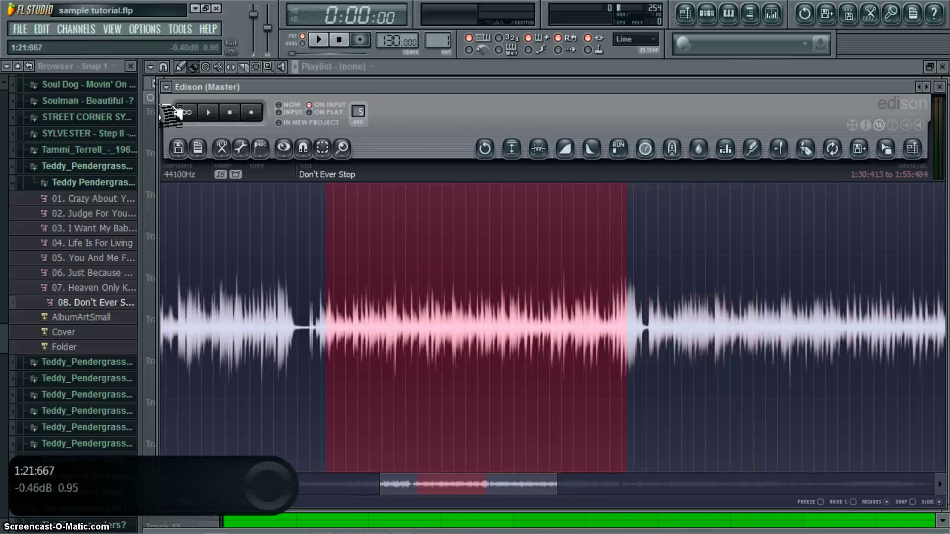
pyautogui.moveTo(229, 188); pyautogui.dragTo(218, 191)
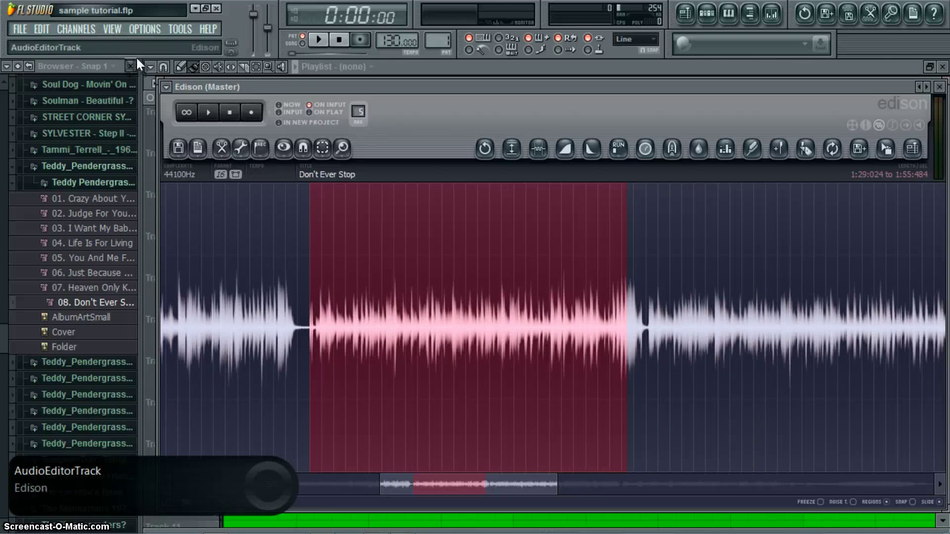
# Step: Audition the selected passage and move its start to about 1:29:923, where the louder music sets in
pyautogui.press('space')
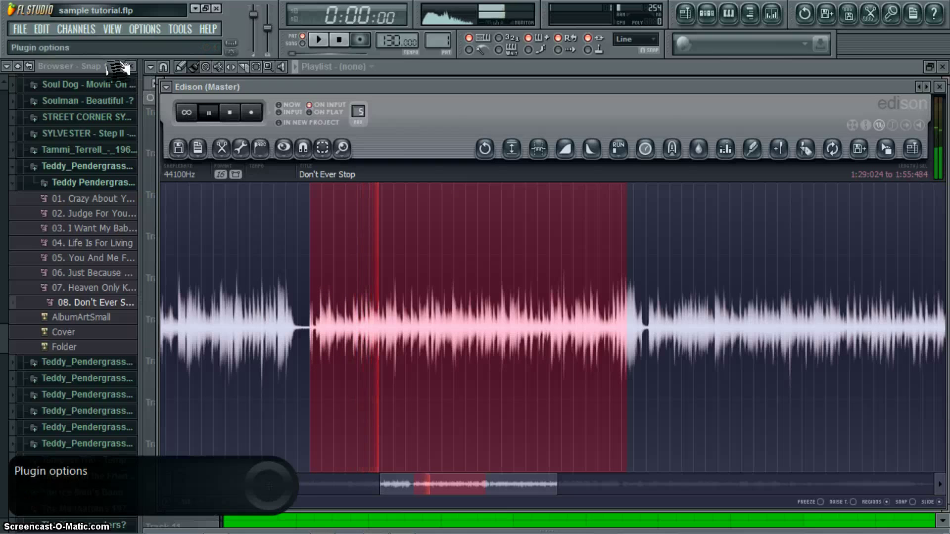
pyautogui.scroll(3, 367, 330)
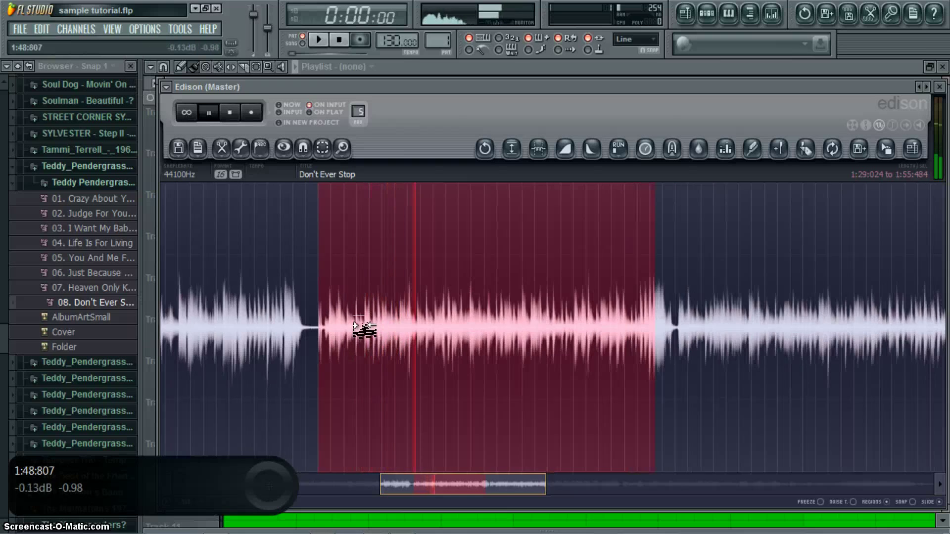
pyautogui.press('space')
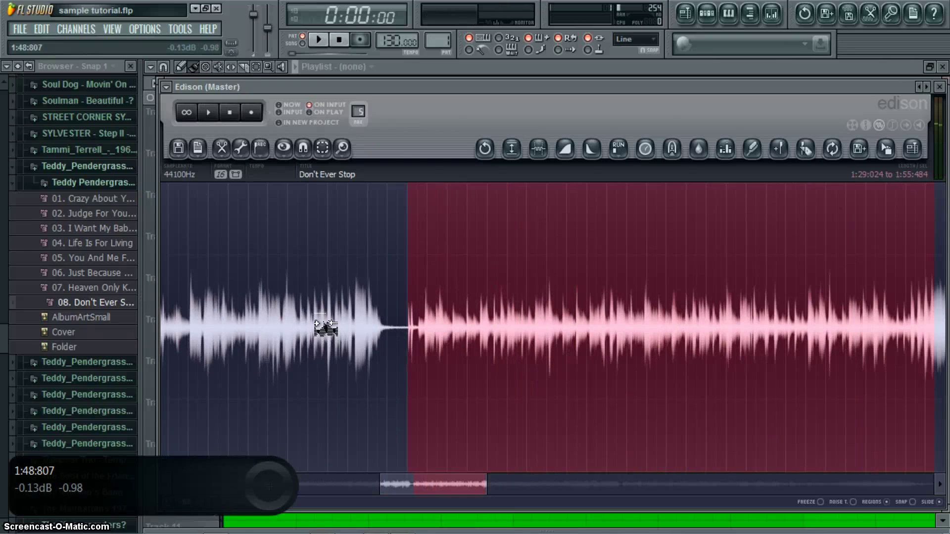
pyautogui.scroll(2, 304, 325)
pyautogui.hscroll(3, 303, 328)
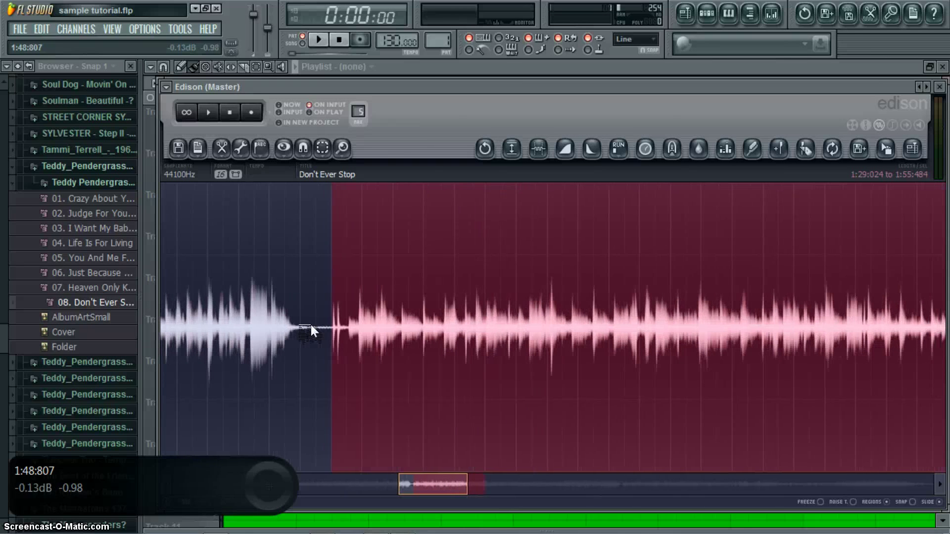
pyautogui.moveTo(230, 224); pyautogui.dragTo(231, 224)
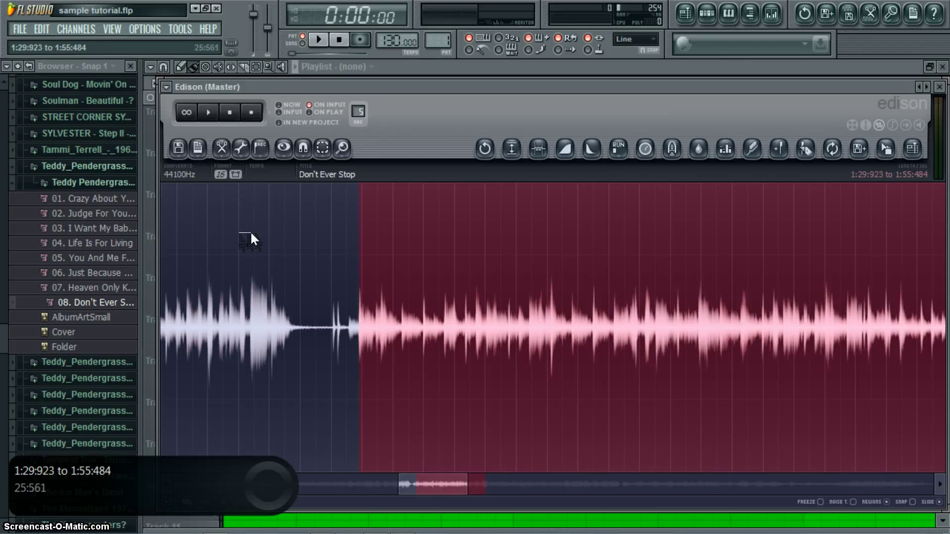
pyautogui.moveTo(248, 232); pyautogui.dragTo(250, 234)
# Step: Play the selection from its new start and shorten its end to about 1:40:916
pyautogui.press('space')
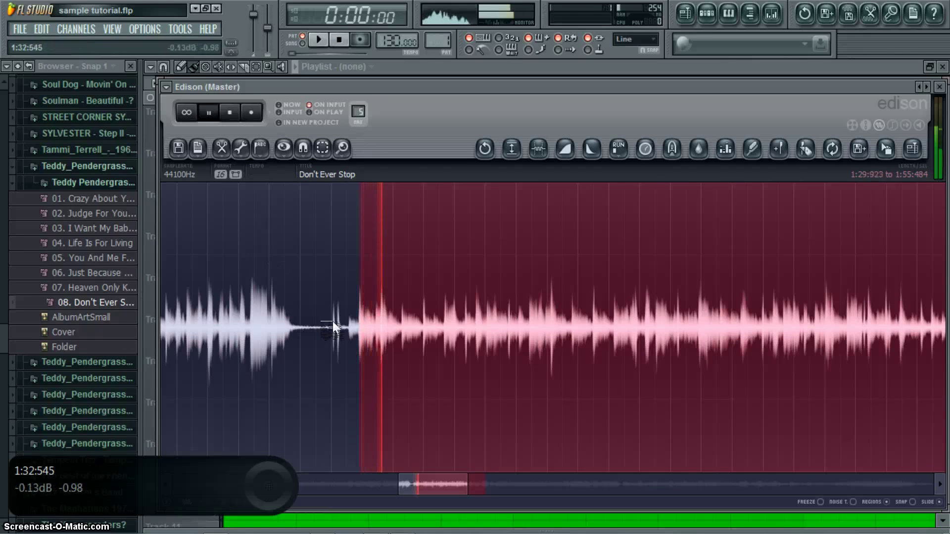
pyautogui.hscroll(1, 310, 322)
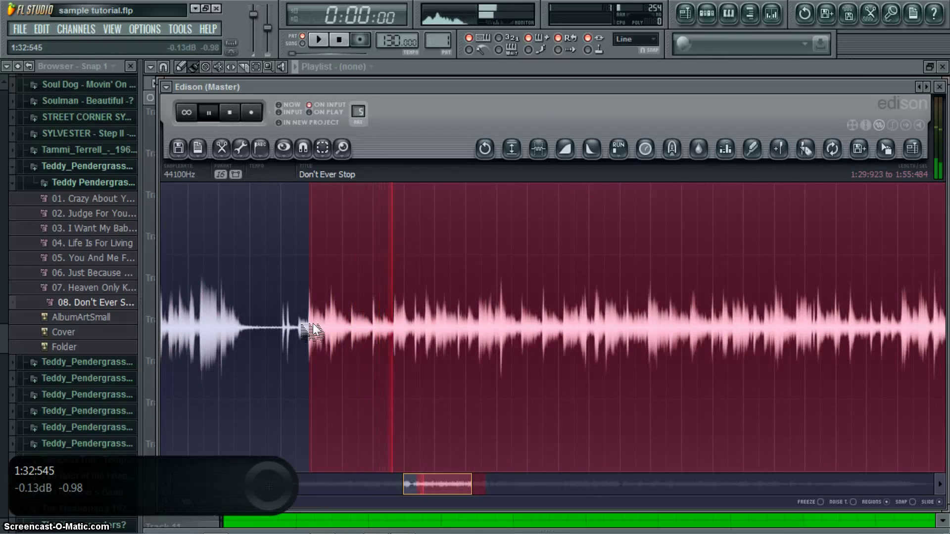
pyautogui.hscroll(4, 315, 324)
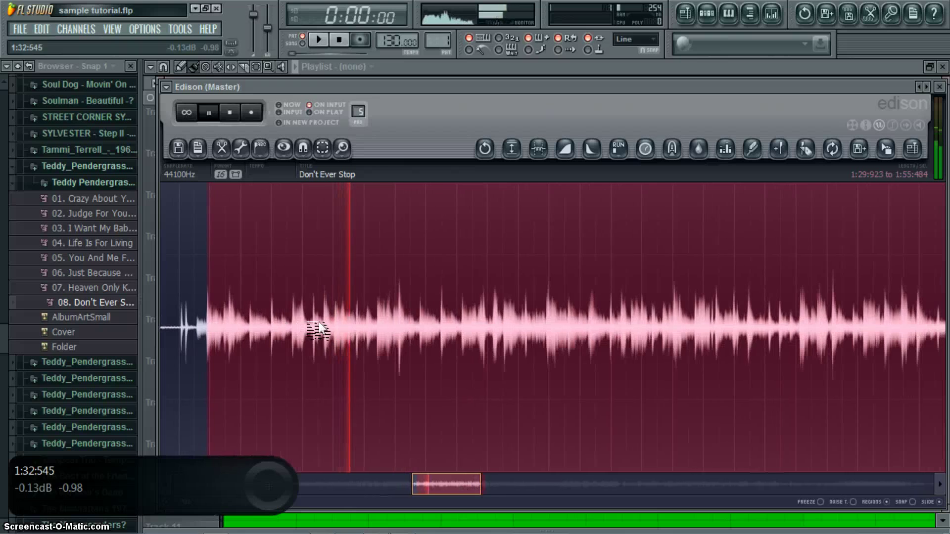
pyautogui.hscroll(1, 324, 326)
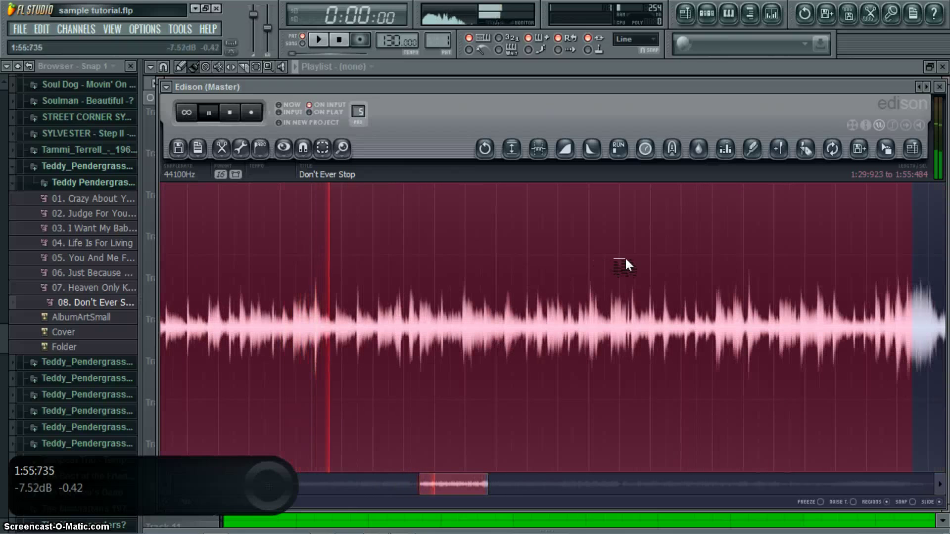
pyautogui.moveTo(617, 267); pyautogui.dragTo(317, 248)
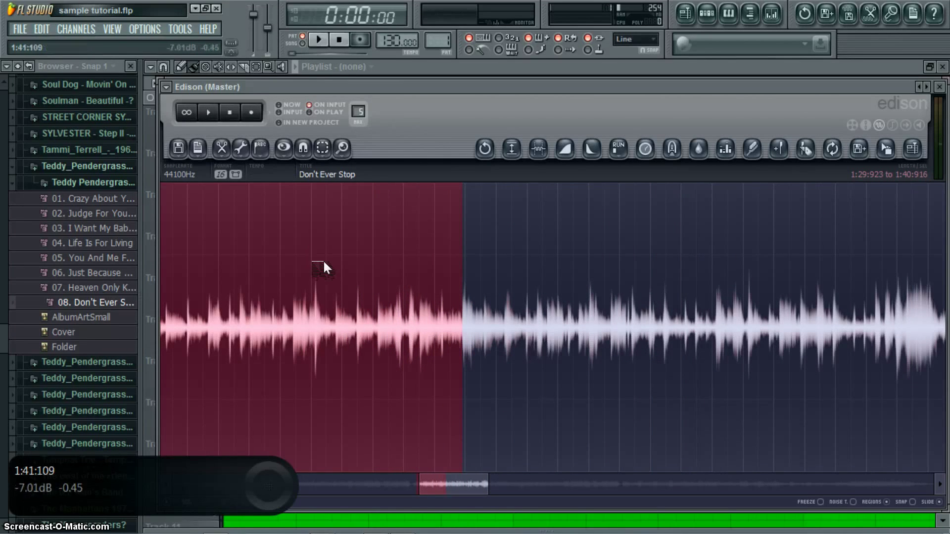
# Step: Fine-tune the selection start to 1:29:931 on the waveform peak and inspect the cut at its end
pyautogui.moveTo(488, 484); pyautogui.dragTo(455, 485)
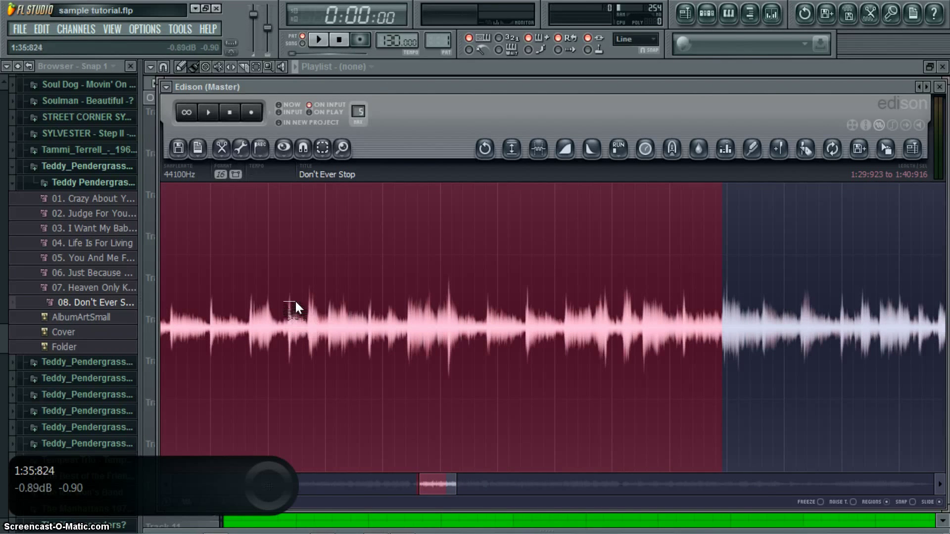
pyautogui.scroll(5, 296, 326)
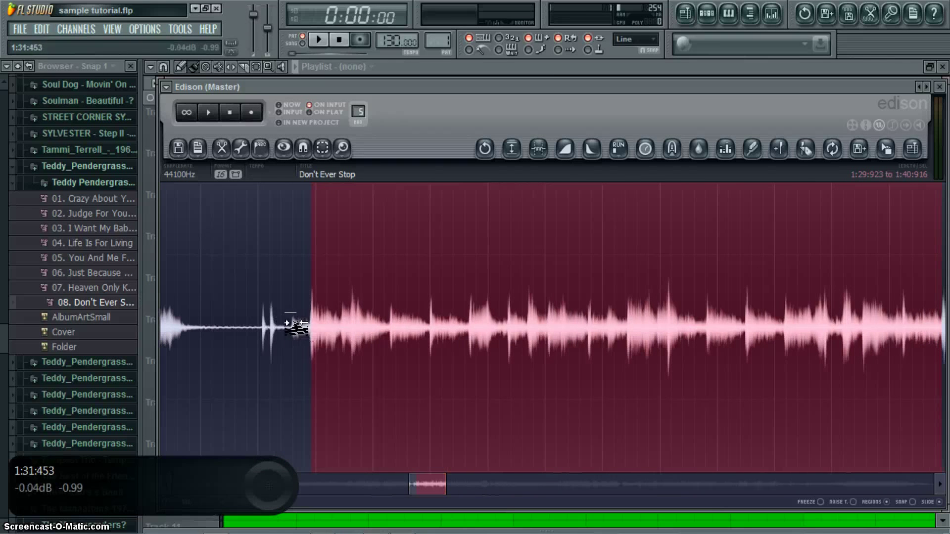
pyautogui.scroll(3, 292, 324)
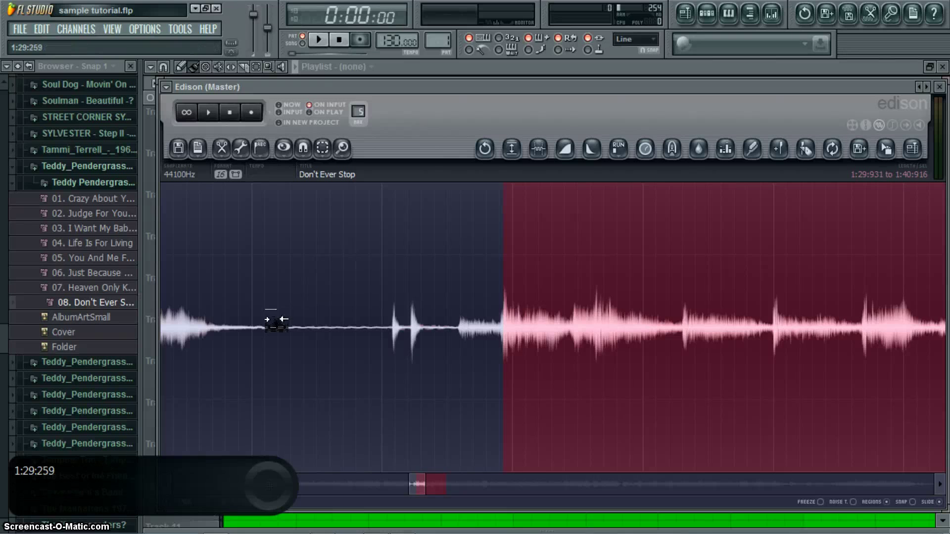
pyautogui.scroll(-4, 290, 327)
pyautogui.scroll(-4, 308, 329)
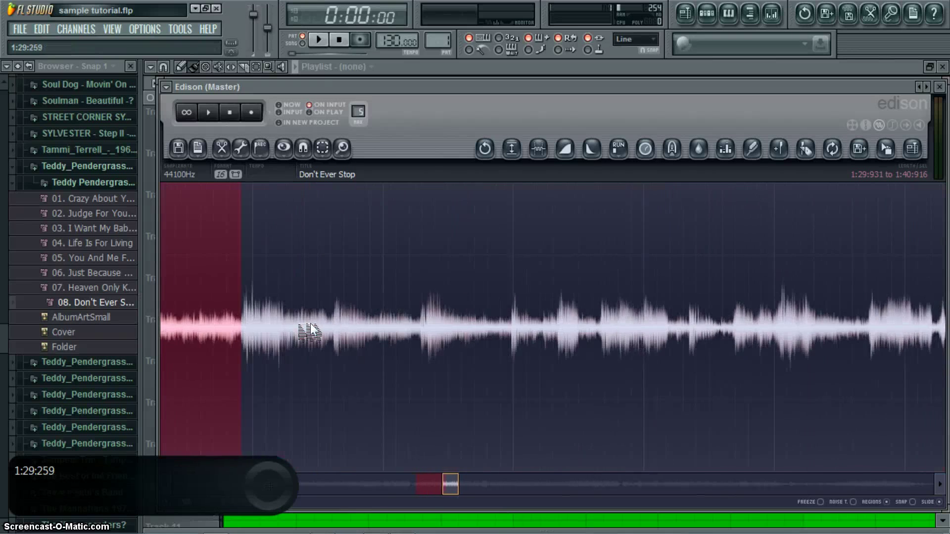
pyautogui.scroll(2, 308, 329)
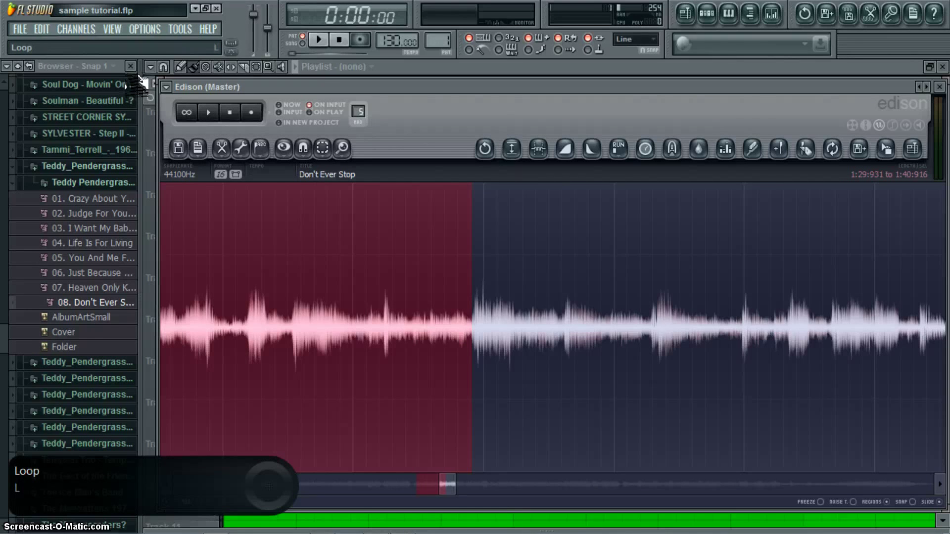
# Step: Turn on looped playback and audition the selection across its loop point
pyautogui.click(187, 113)
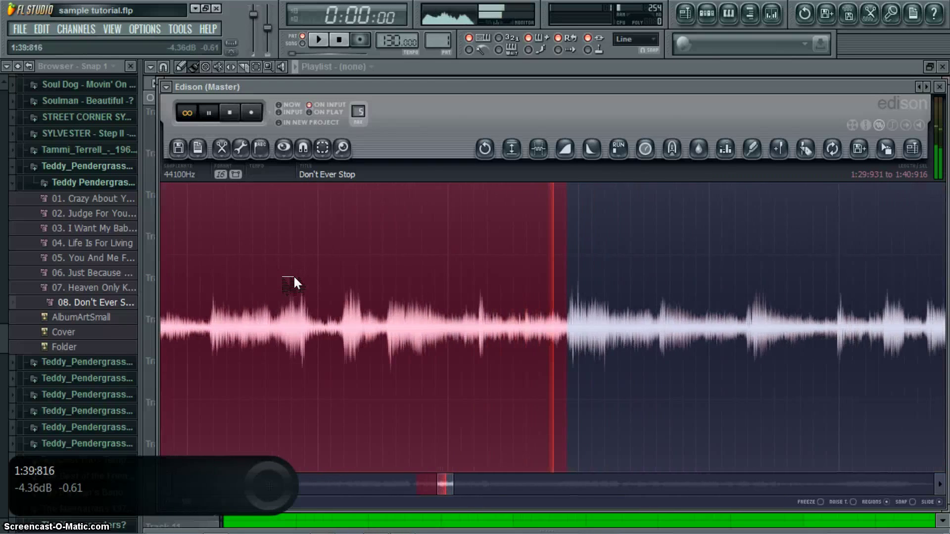
pyautogui.click(209, 112)
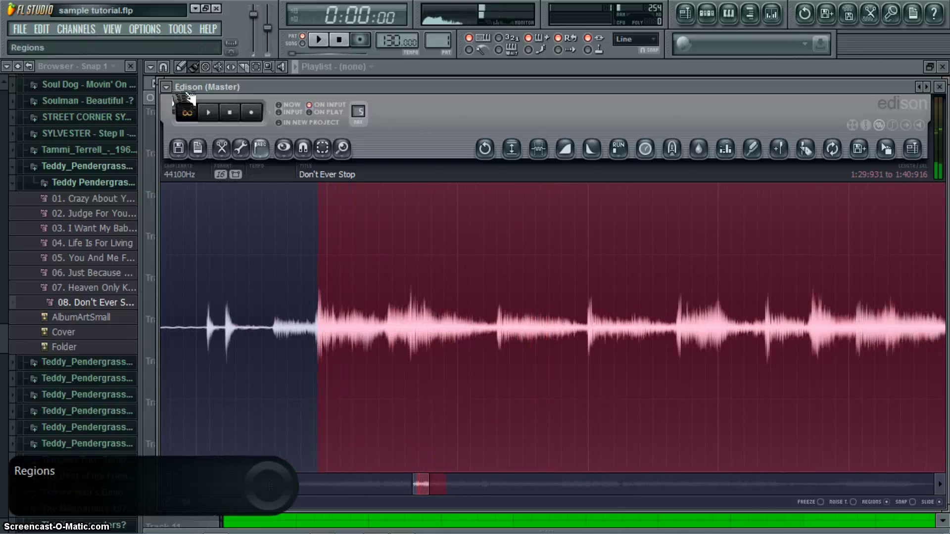
# Step: Check the selection's start closely and trim its end to 1:40:910, just before the next waveform peak
pyautogui.scroll(4, 283, 329)
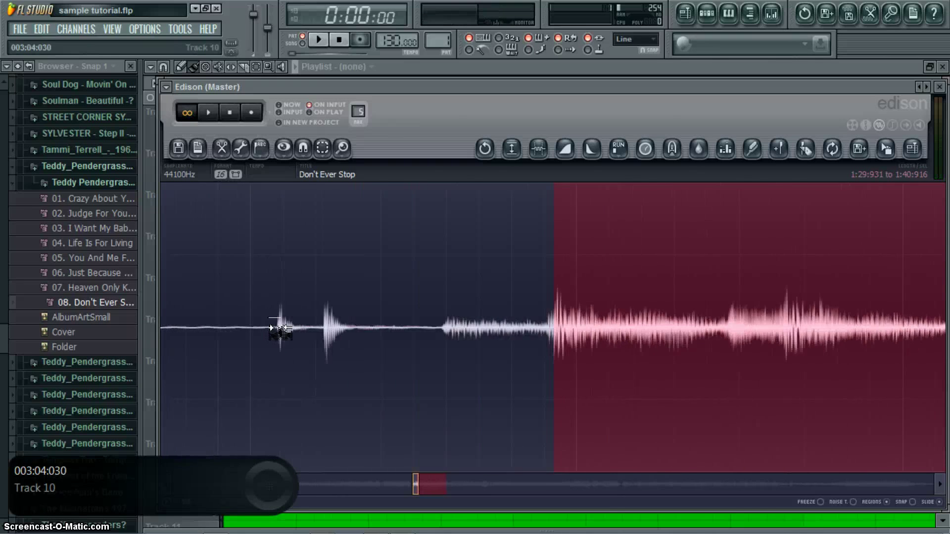
pyautogui.scroll(-1, 283, 329)
pyautogui.scroll(2, 279, 329)
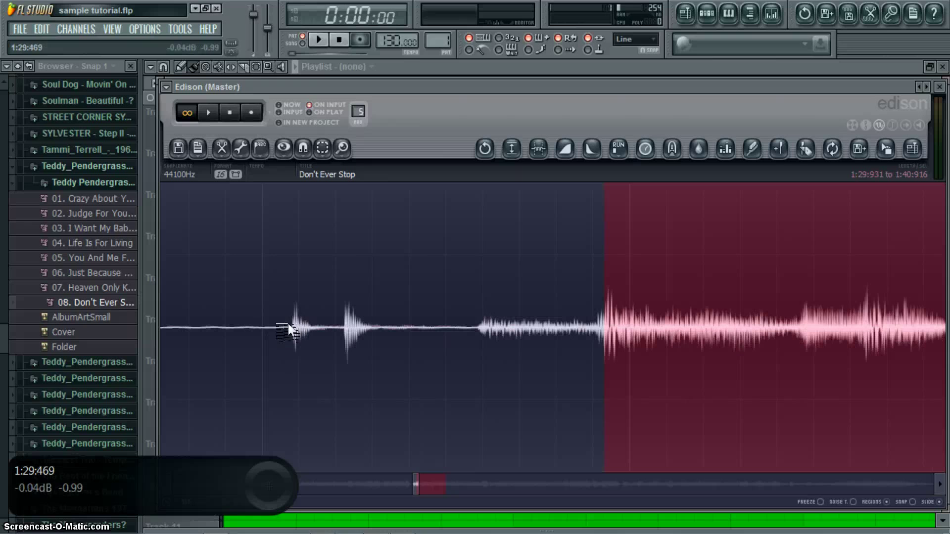
pyautogui.scroll(-2, 288, 324)
pyautogui.moveTo(291, 324)
pyautogui.mouseDown()
pyautogui.moveTo(316, 328)
pyautogui.moveTo(299, 330)
pyautogui.mouseUp()
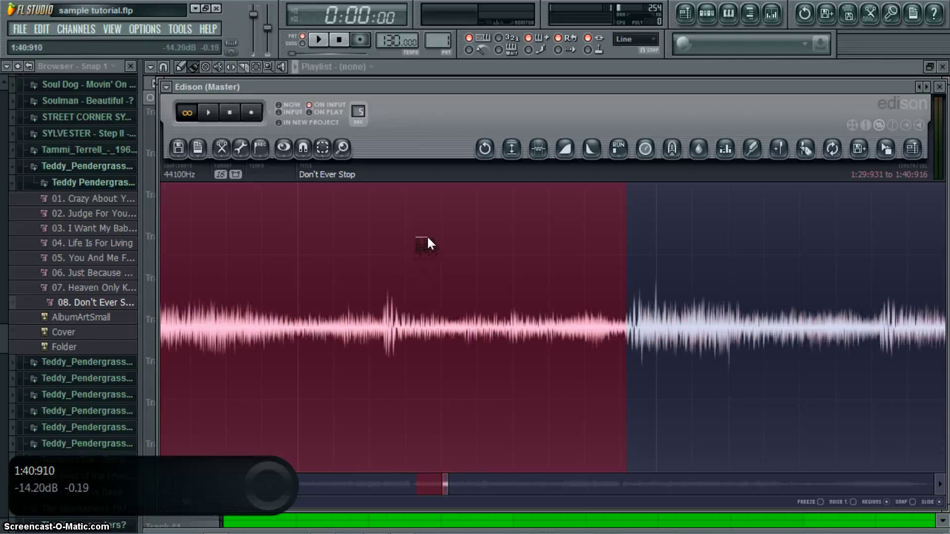
pyautogui.moveTo(428, 237); pyautogui.dragTo(425, 239)
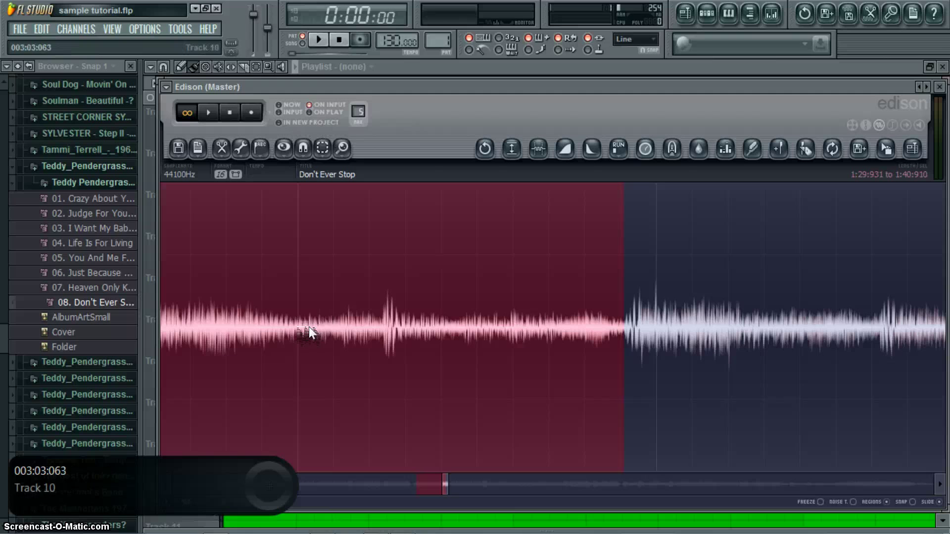
pyautogui.moveTo(448, 484)
pyautogui.mouseDown()
pyautogui.moveTo(537, 484)
pyautogui.moveTo(459, 487)
pyautogui.mouseUp()
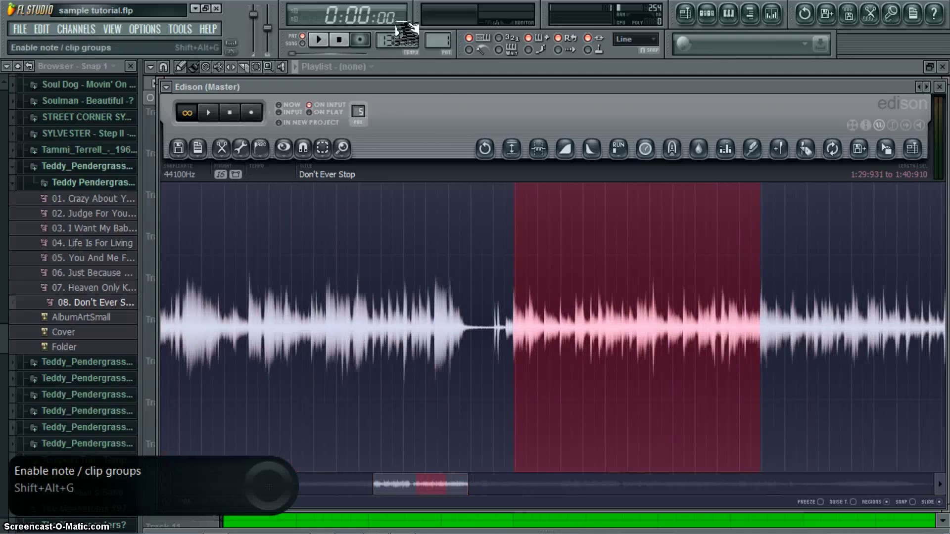
# Step: Move the audio editor off the playlist and copy the selected sample to the start of Track 1
pyautogui.click(391, 65)
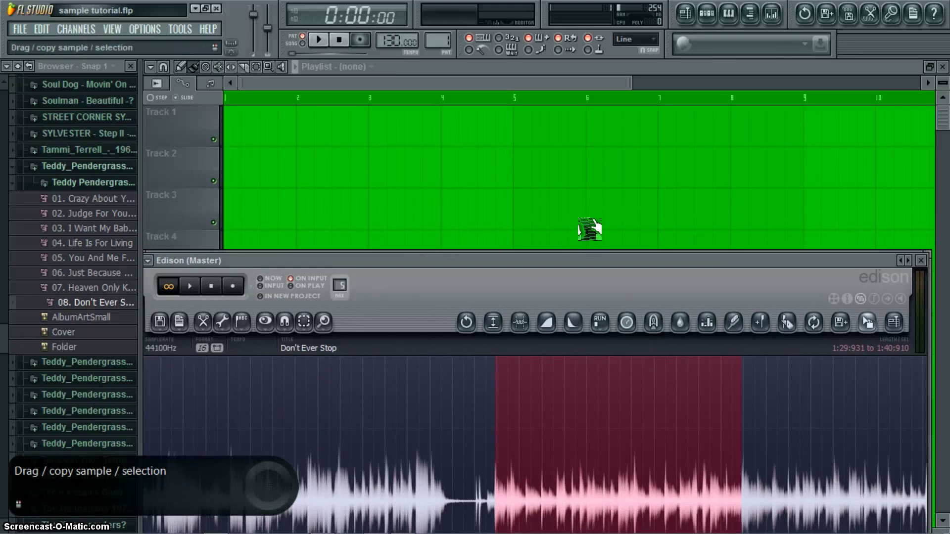
pyautogui.moveTo(589, 228); pyautogui.dragTo(220, 91)
pyautogui.moveTo(416, 121); pyautogui.dragTo(297, 120)
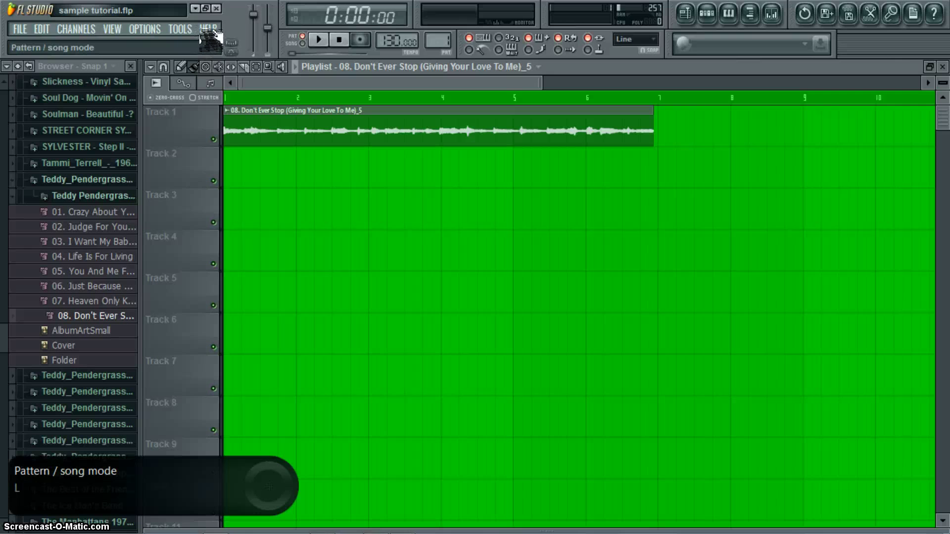
# Step: Switch playback to song mode and hide the browser to widen the playlist around the sample clip
pyautogui.press('l')
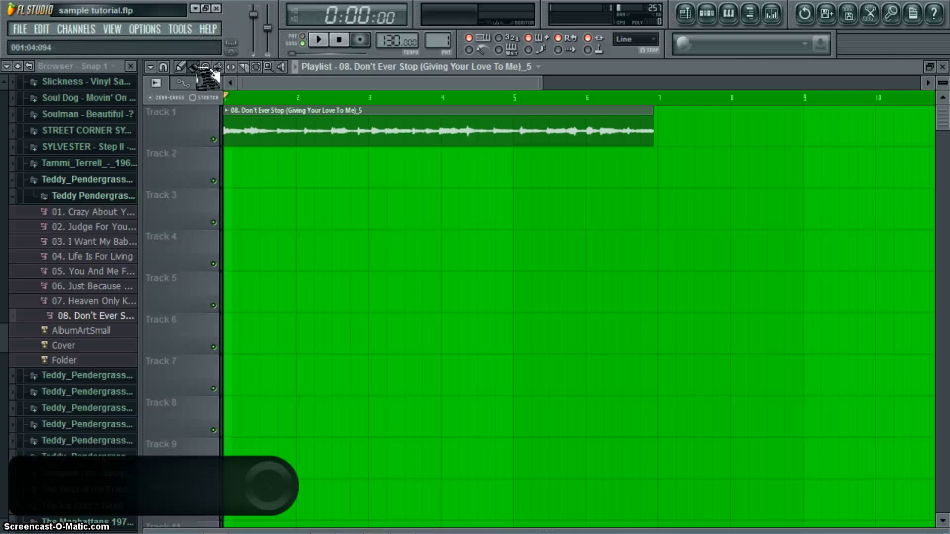
pyautogui.click(130, 65)
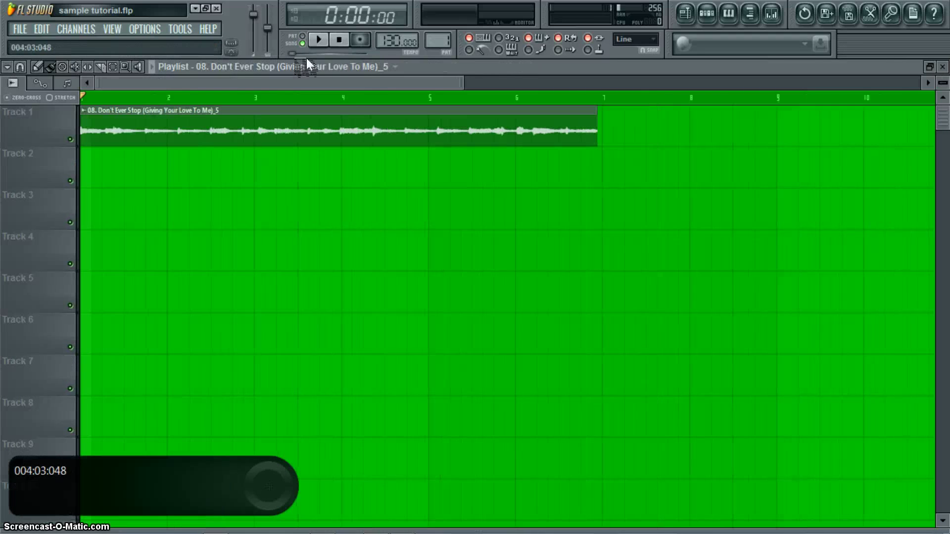
pyautogui.moveTo(461, 82); pyautogui.dragTo(576, 83)
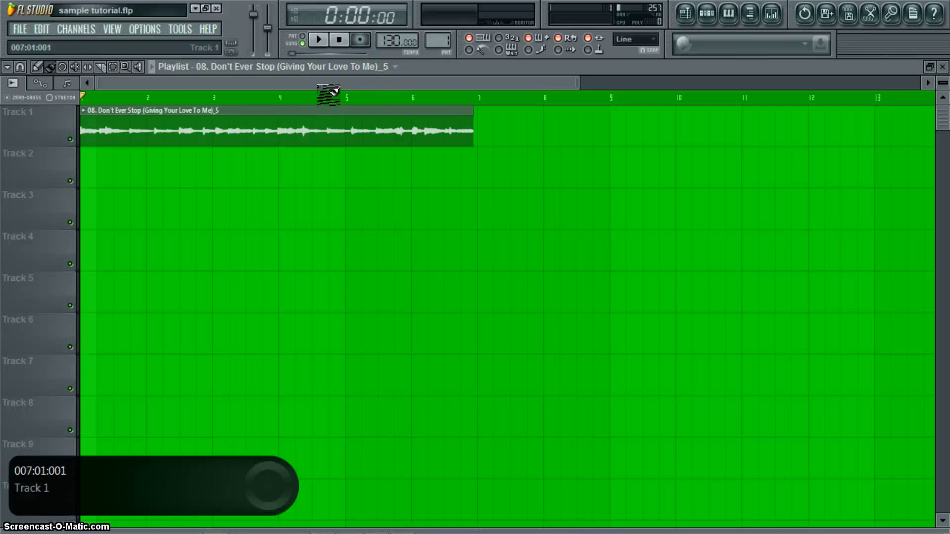
# Step: Open the channel settings of the Track 1 sample clip, move them clear of it, and set time stretching to Tonal
pyautogui.doubleClick(169, 87)
pyautogui.moveTo(277, 84); pyautogui.dragTo(675, 82)
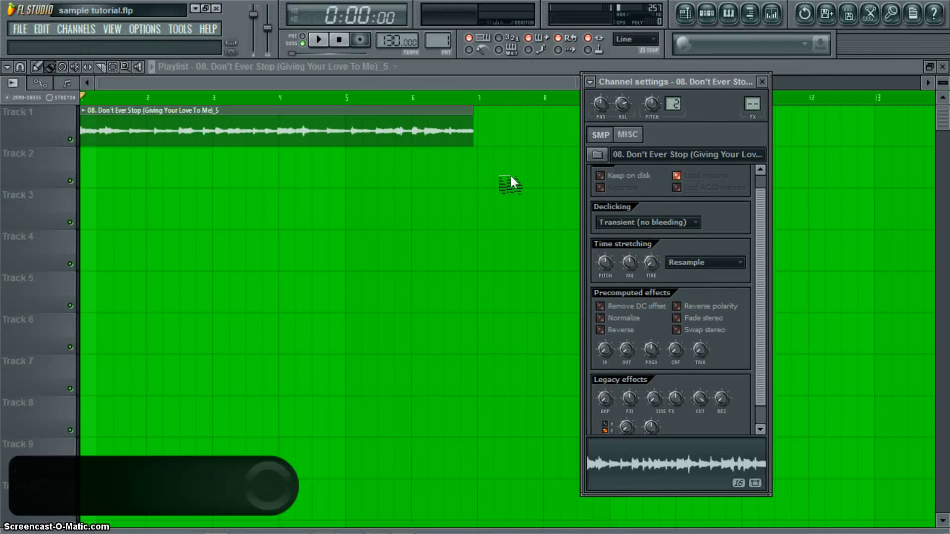
pyautogui.click(705, 262)
pyautogui.press('Down')
pyautogui.press('Return')
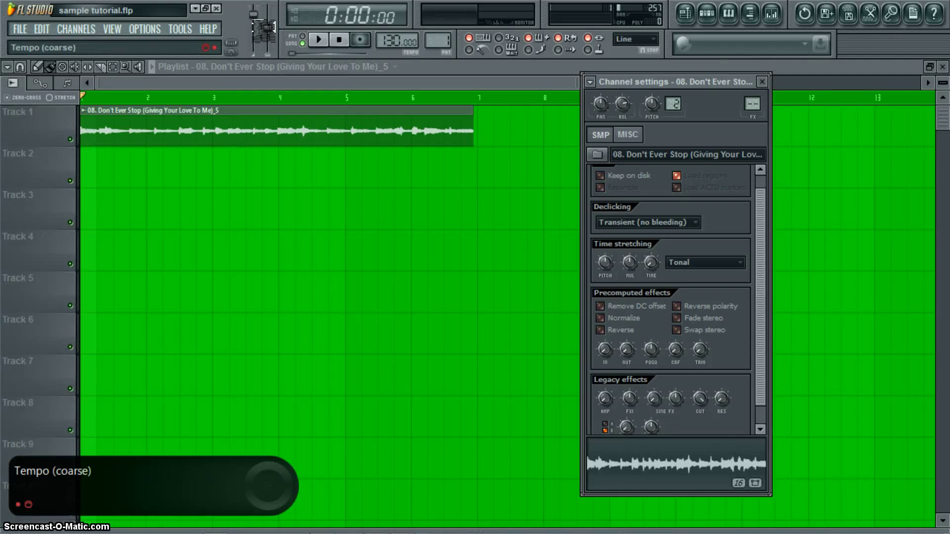
# Step: Lower the project tempo to 87, stretch the clip's time so it ends exactly at bar 5, and audition it
pyautogui.moveTo(267, 23); pyautogui.dragTo(267, 40)
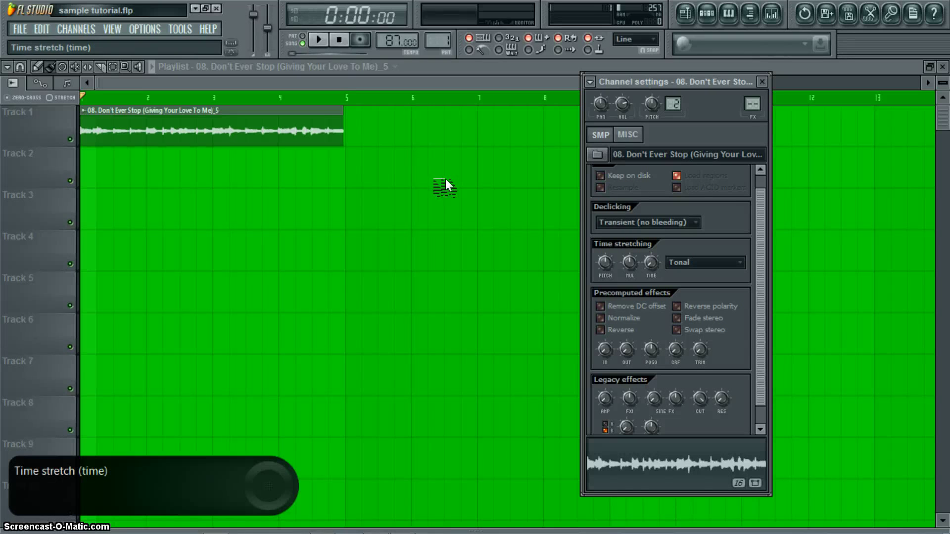
pyautogui.moveTo(651, 263); pyautogui.dragTo(651, 243)
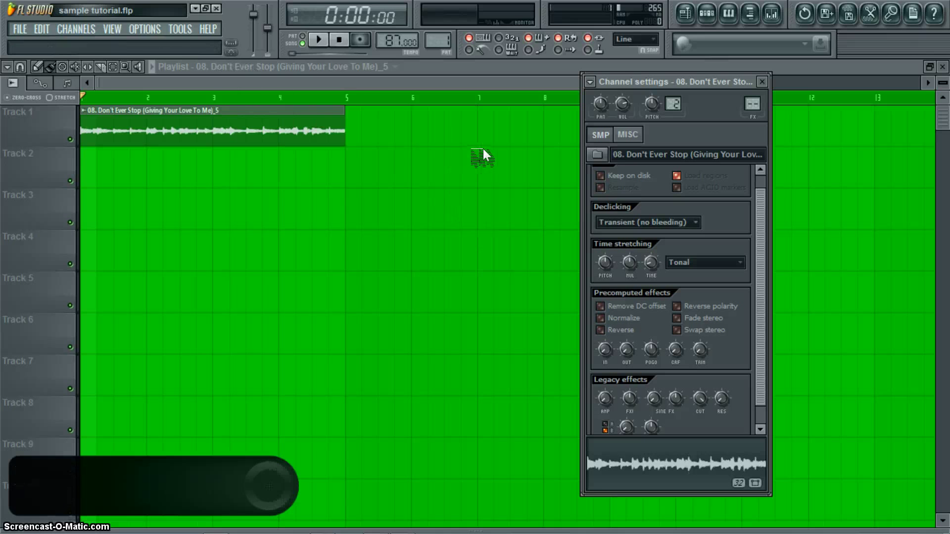
pyautogui.press('space')
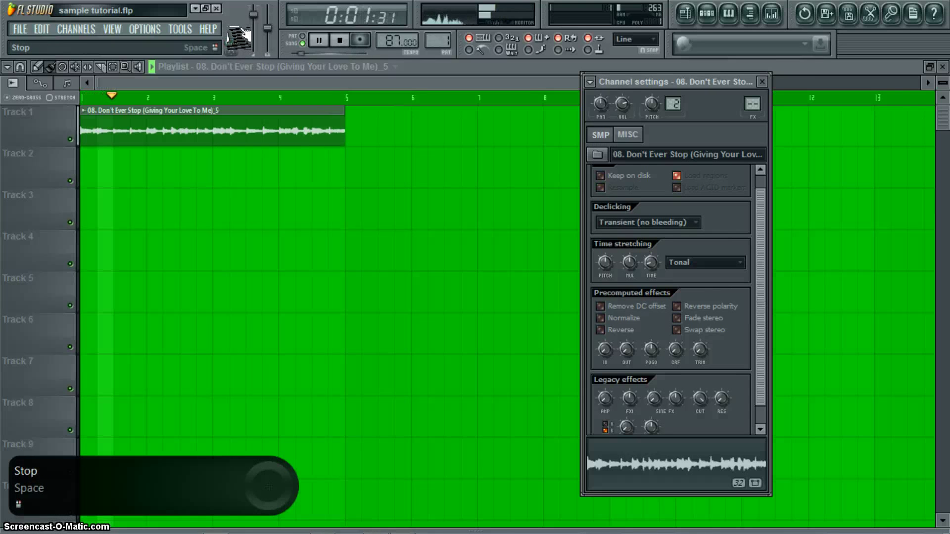
pyautogui.click(339, 40)
# Step: Normalize the sample and audition it with its pitch shifted to +700 and -400 cents
pyautogui.click(600, 319)
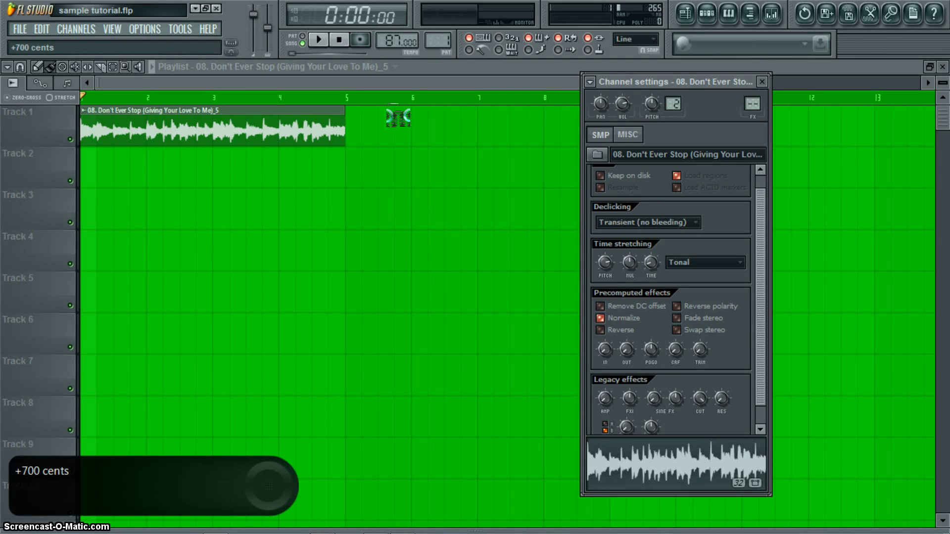
pyautogui.press('space')
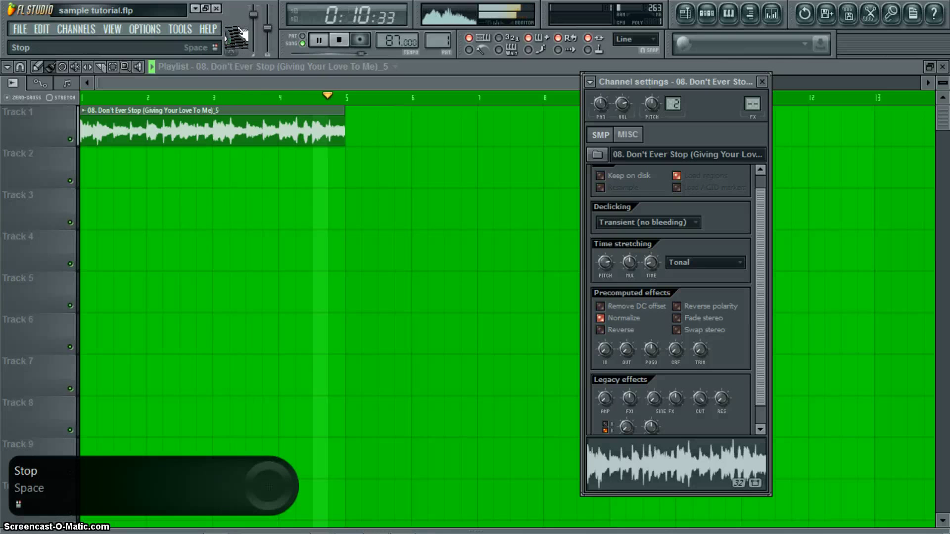
pyautogui.press('space')
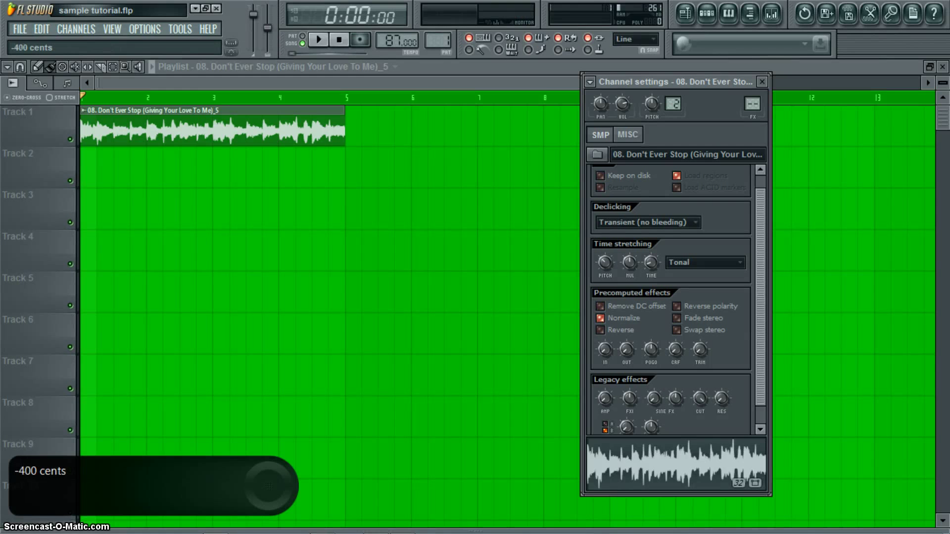
pyautogui.press('space')
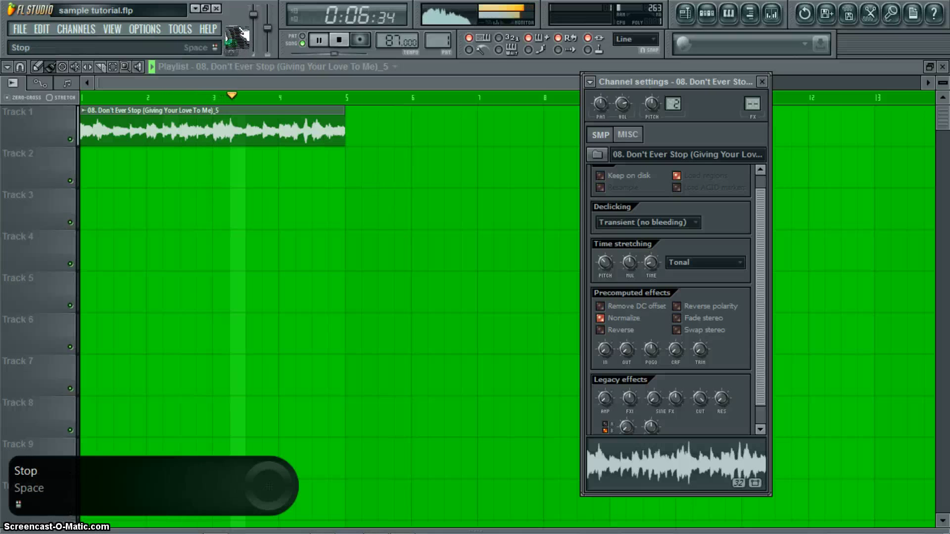
pyautogui.click(339, 39)
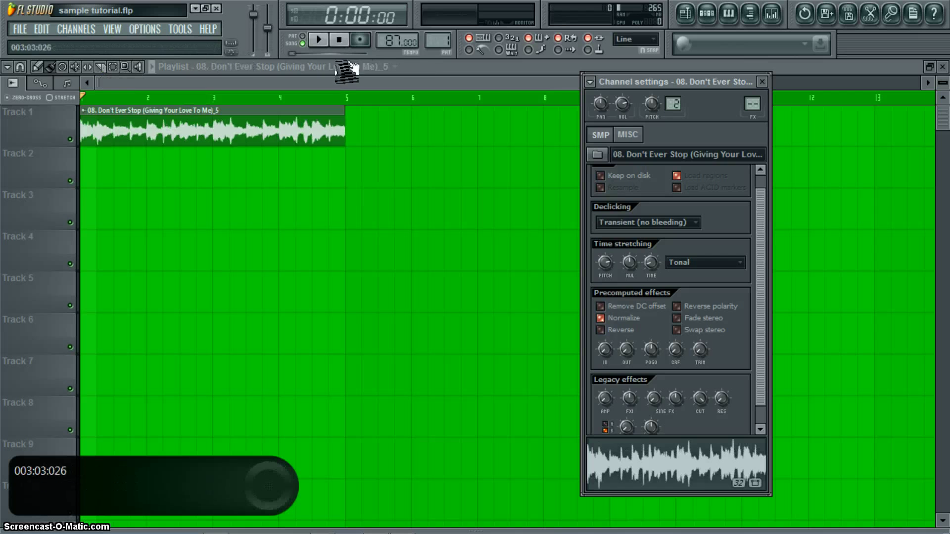
# Step: Slice the Track 1 clip at the starts of bars 2 and 3 in the playlist
pyautogui.click(370, 66)
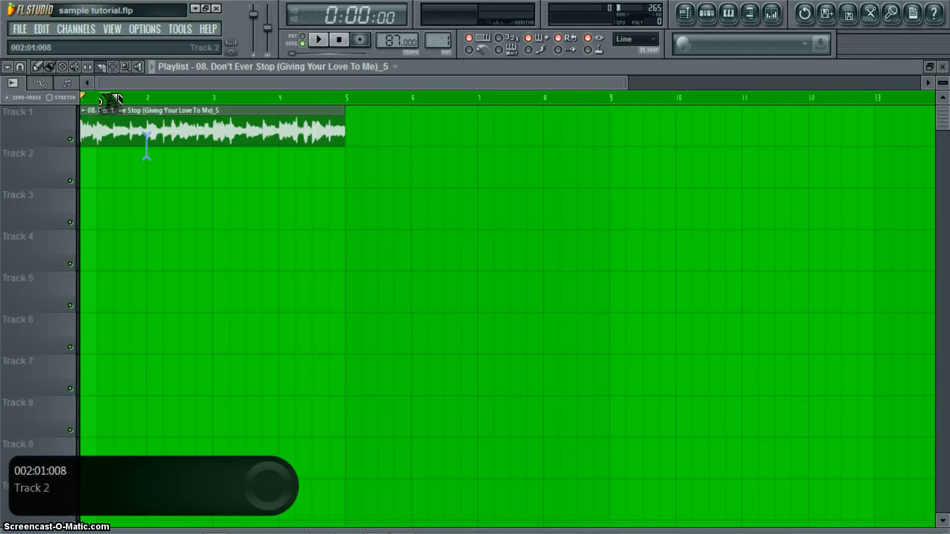
pyautogui.click(157, 113)
pyautogui.moveTo(197, 161); pyautogui.dragTo(213, 105)
pyautogui.moveTo(628, 84); pyautogui.dragTo(348, 80)
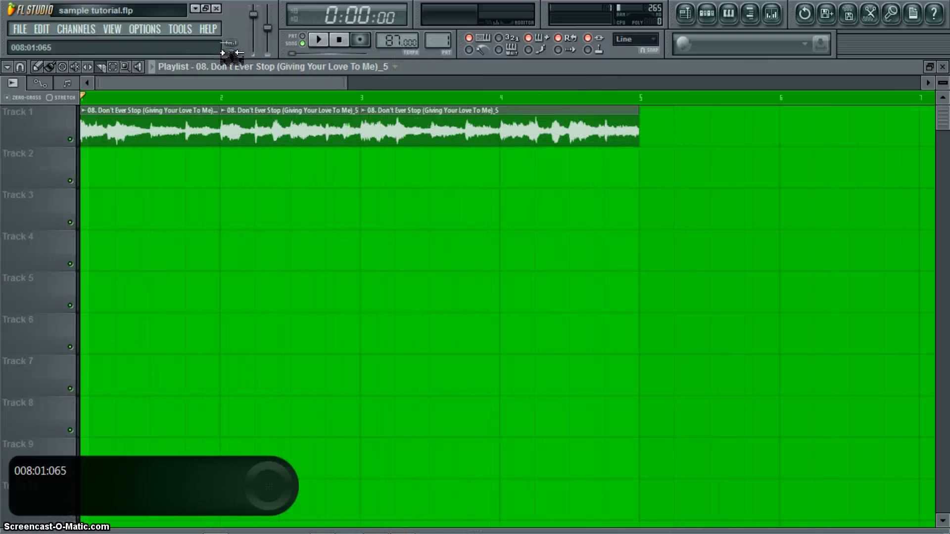
# Step: Reopen the audio editor holding the full song and move it up over the playlist so the whole waveform is accessible
pyautogui.click(707, 13)
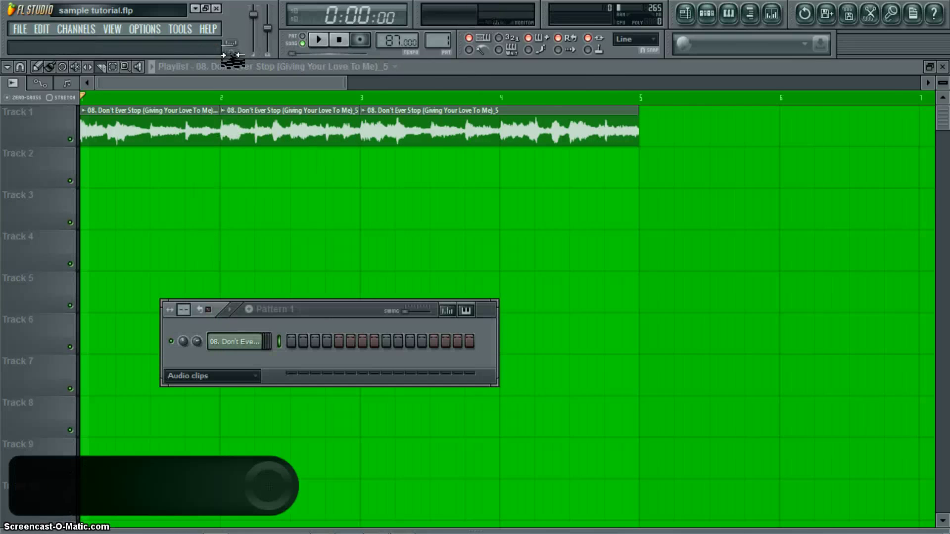
pyautogui.moveTo(347, 82); pyautogui.dragTo(501, 81)
pyautogui.click(870, 13)
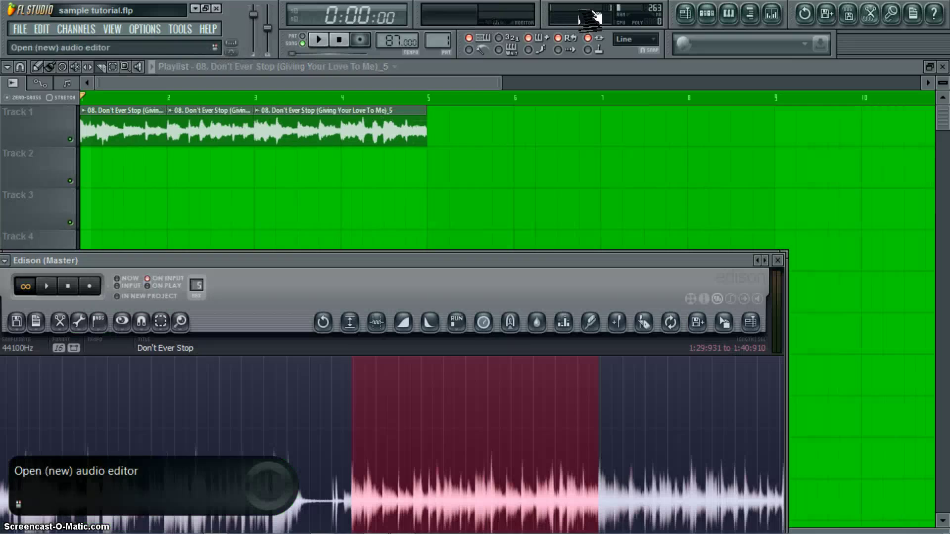
pyautogui.moveTo(296, 260); pyautogui.dragTo(250, 97)
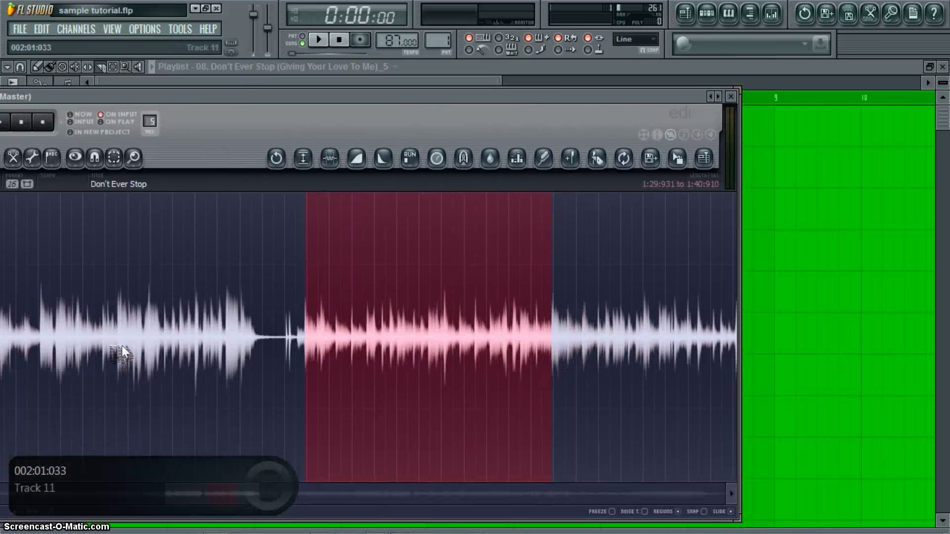
# Step: Move the selection to a further passage of the song, from 1:57:404 to 2:24:387
pyautogui.moveTo(260, 494); pyautogui.dragTo(407, 495)
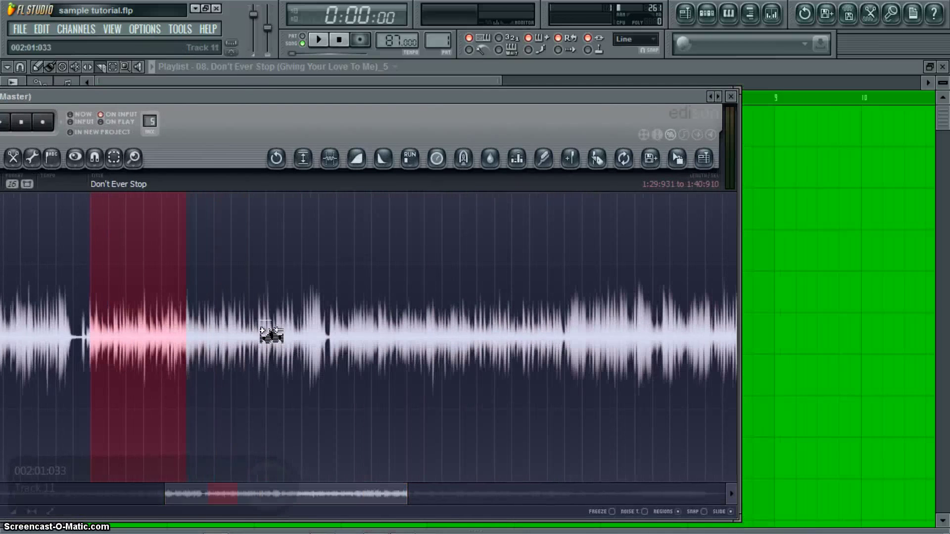
pyautogui.moveTo(187, 342); pyautogui.dragTo(421, 339)
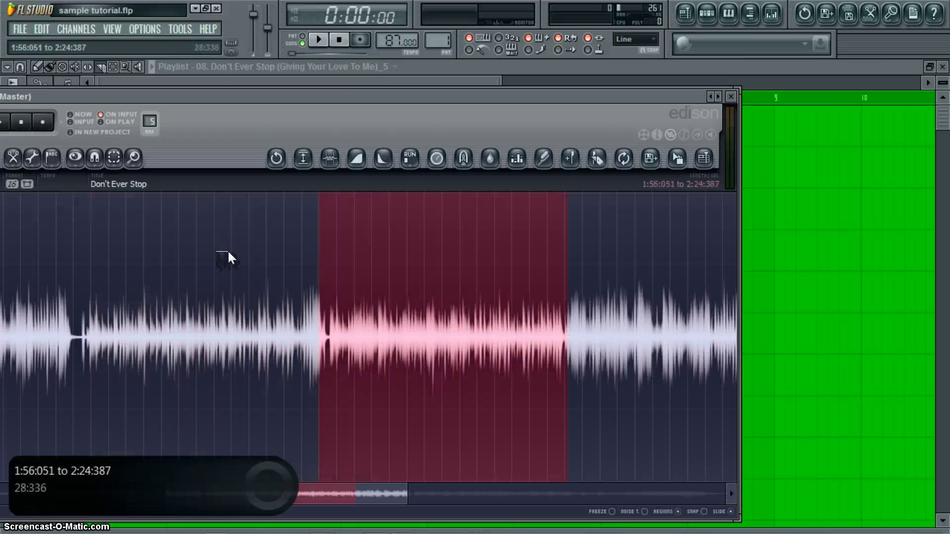
pyautogui.moveTo(329, 377); pyautogui.dragTo(331, 377)
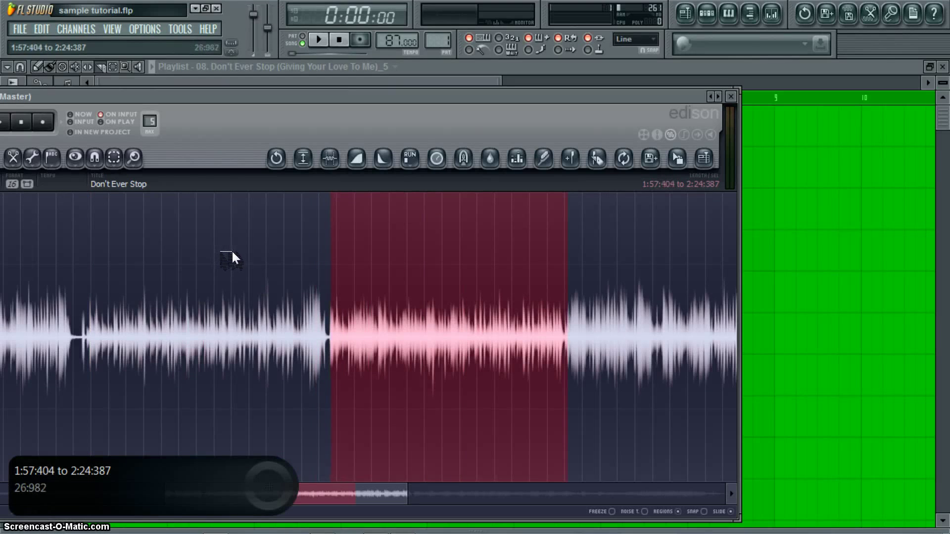
# Step: Play the new selection and shorten its end to 2:08:281
pyautogui.moveTo(408, 493); pyautogui.dragTo(279, 494)
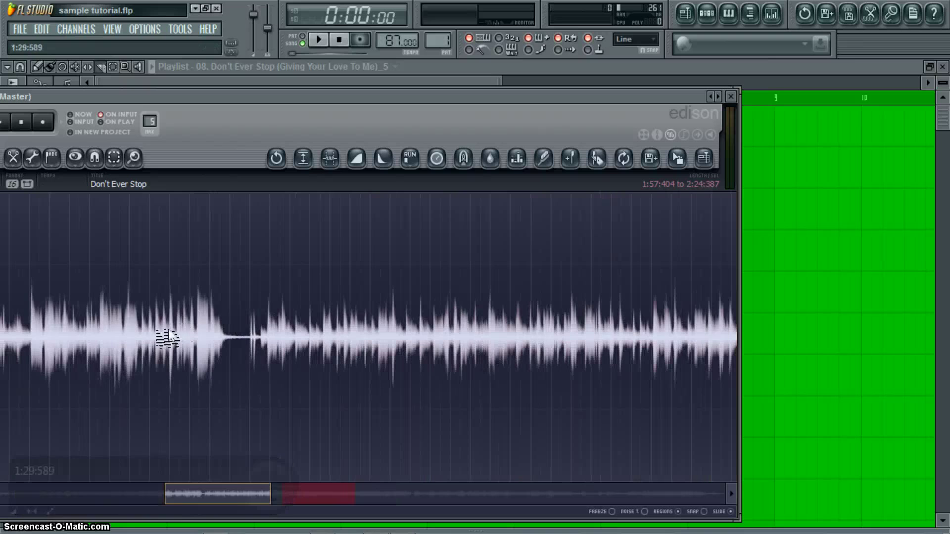
pyautogui.press('space')
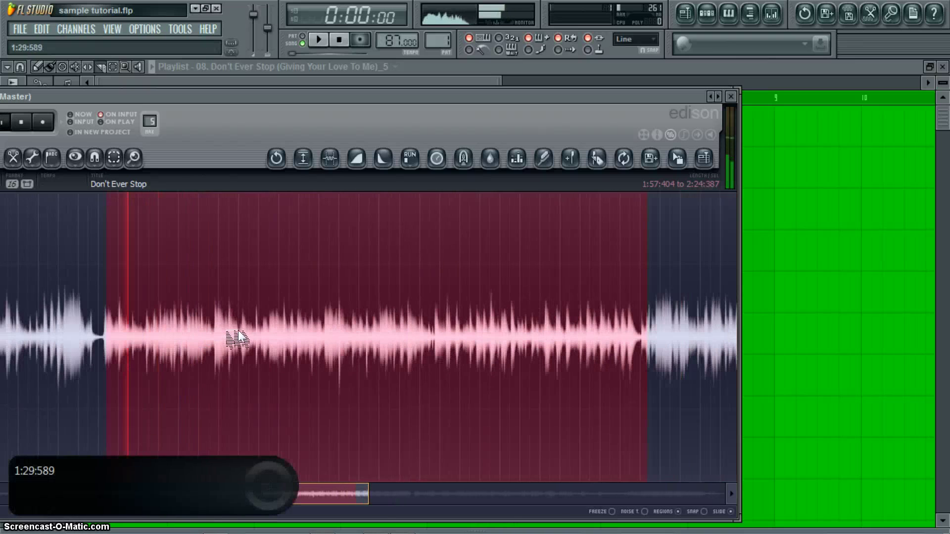
pyautogui.moveTo(633, 387); pyautogui.dragTo(566, 408)
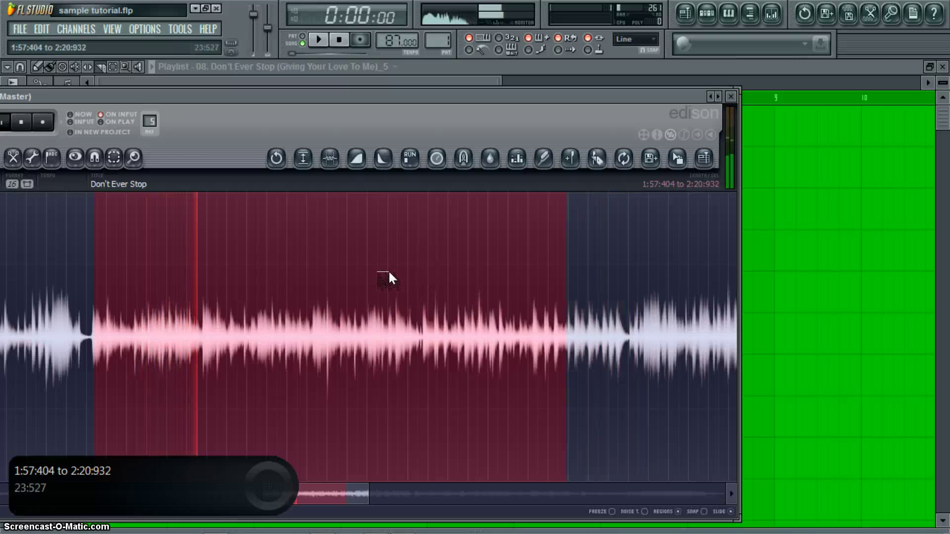
pyautogui.moveTo(388, 270); pyautogui.dragTo(220, 265)
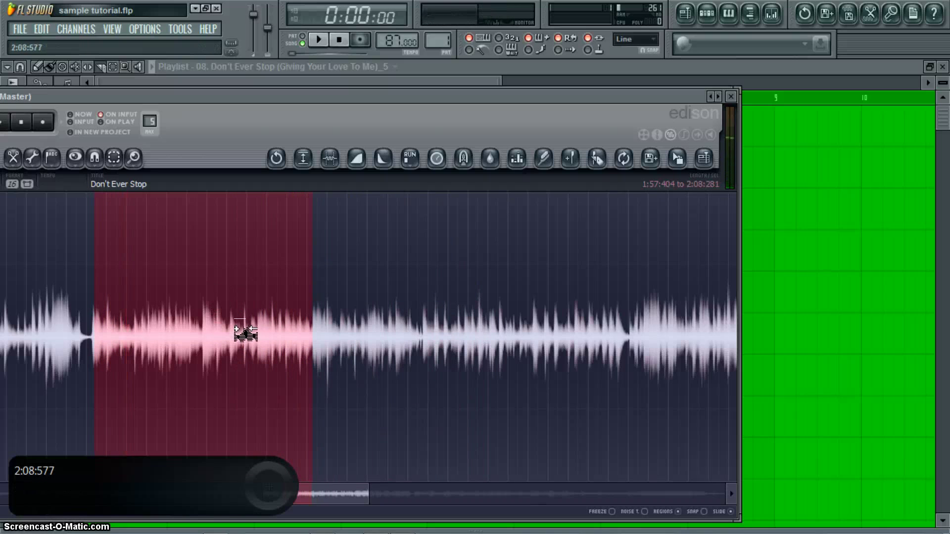
# Step: Adjust the selection's start to 1:57:296, right where the sound begins after the gap, and audition the loop
pyautogui.scroll(3, 212, 328)
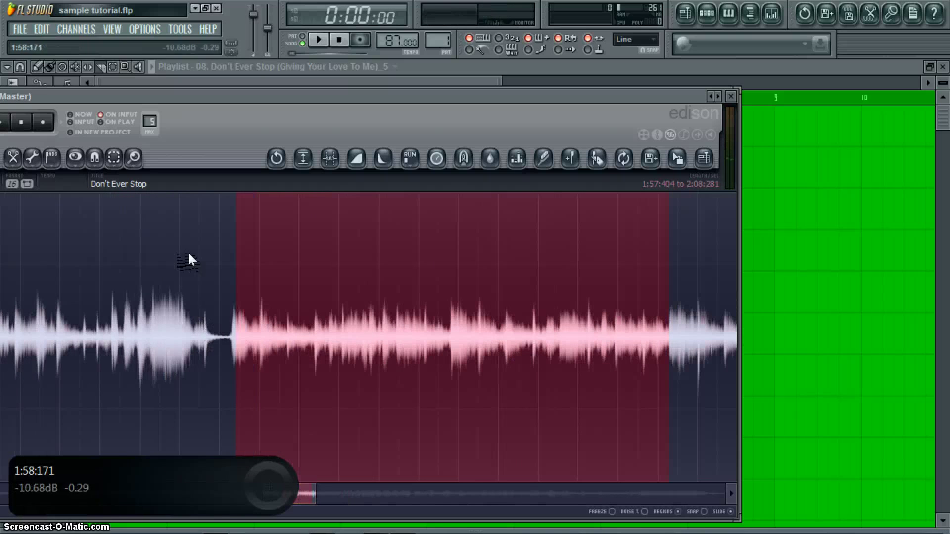
pyautogui.moveTo(168, 252); pyautogui.dragTo(174, 252)
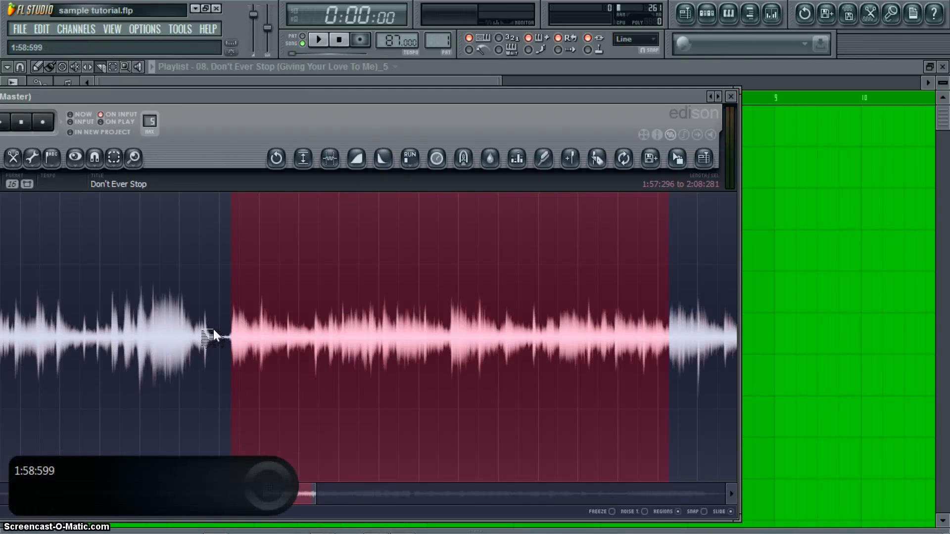
pyautogui.press('space')
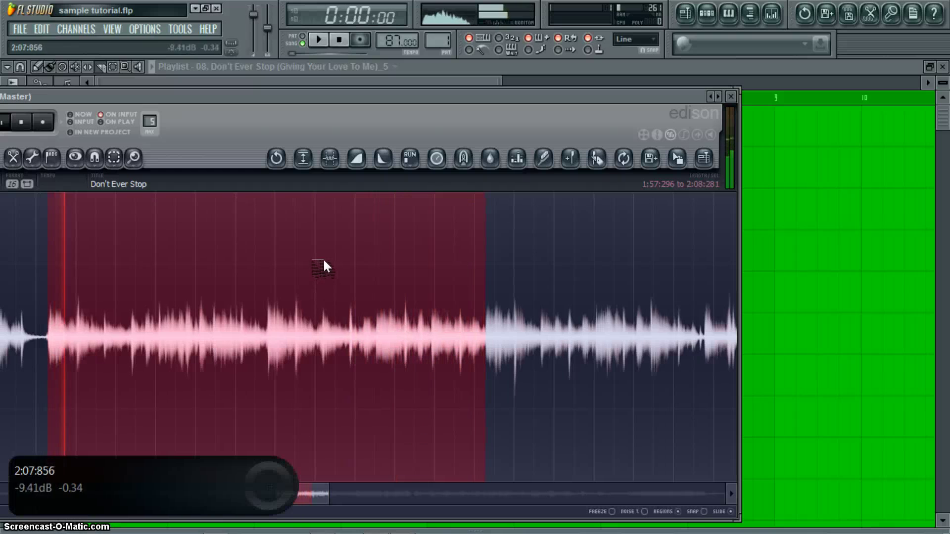
pyautogui.press('space')
# Step: Move the audio editor down, copy the new selection into Track 1, and align the clip to the start of bar 5
pyautogui.moveTo(127, 97); pyautogui.dragTo(181, 95)
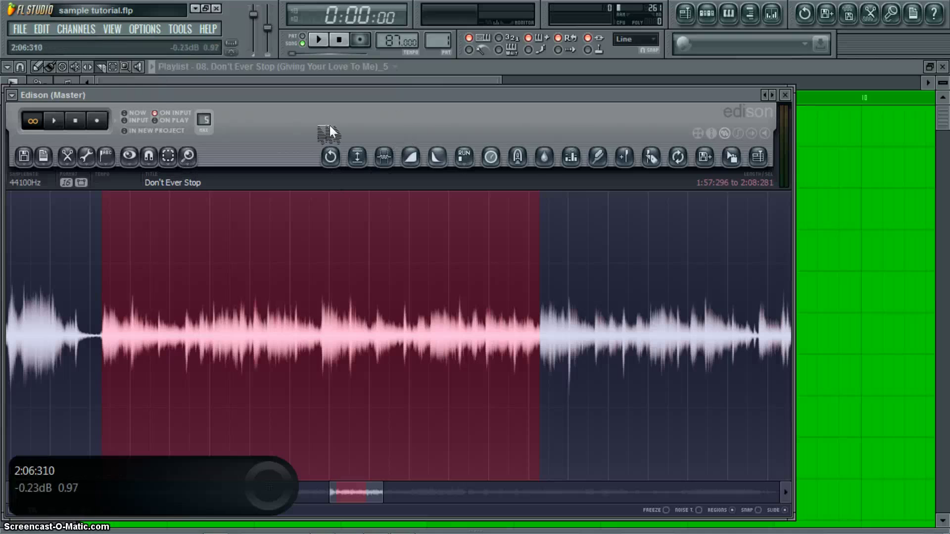
pyautogui.moveTo(391, 95); pyautogui.dragTo(416, 251)
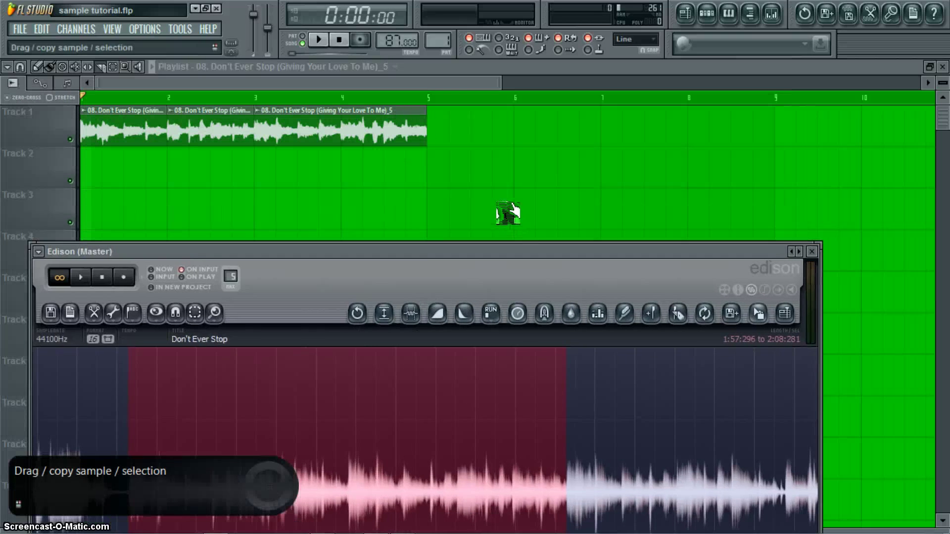
pyautogui.moveTo(757, 313); pyautogui.dragTo(487, 131)
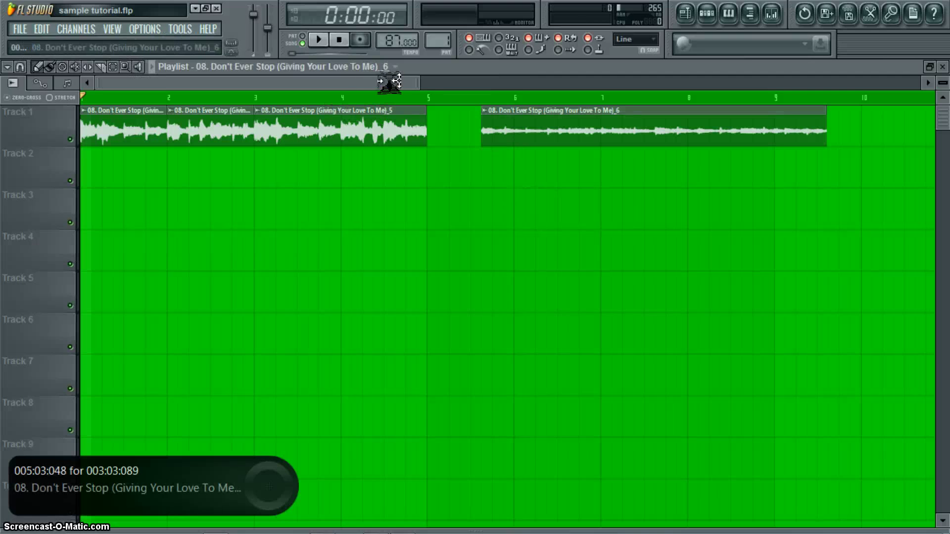
pyautogui.moveTo(585, 125); pyautogui.dragTo(534, 128)
# Step: Set the second clip's time stretching to Tonal and stretch its time so it ends at bar 9
pyautogui.doubleClick(545, 132)
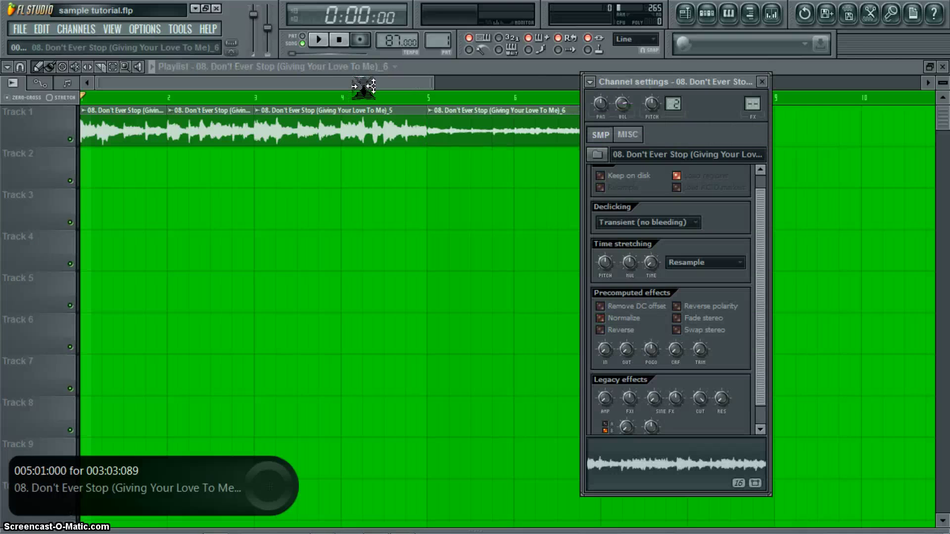
pyautogui.moveTo(728, 83); pyautogui.dragTo(834, 158)
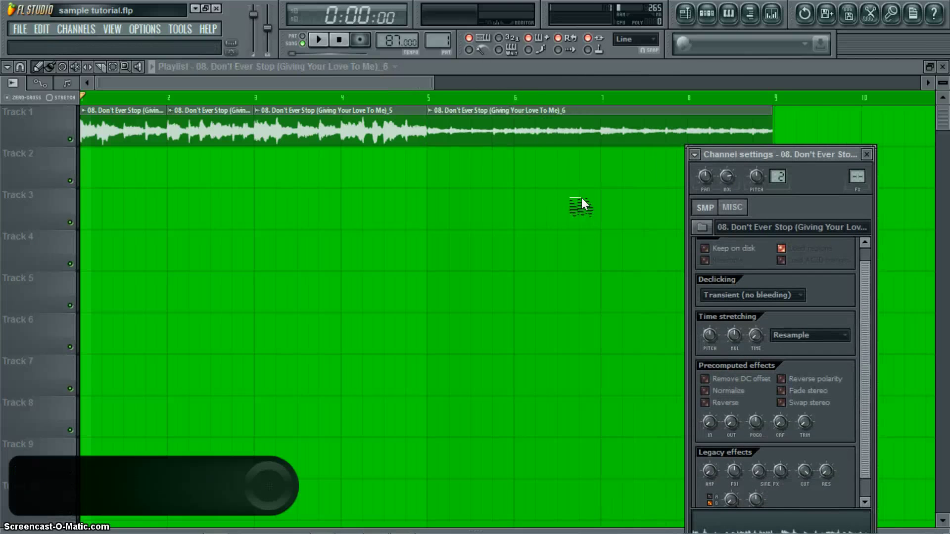
pyautogui.click(841, 336)
pyautogui.click(811, 411)
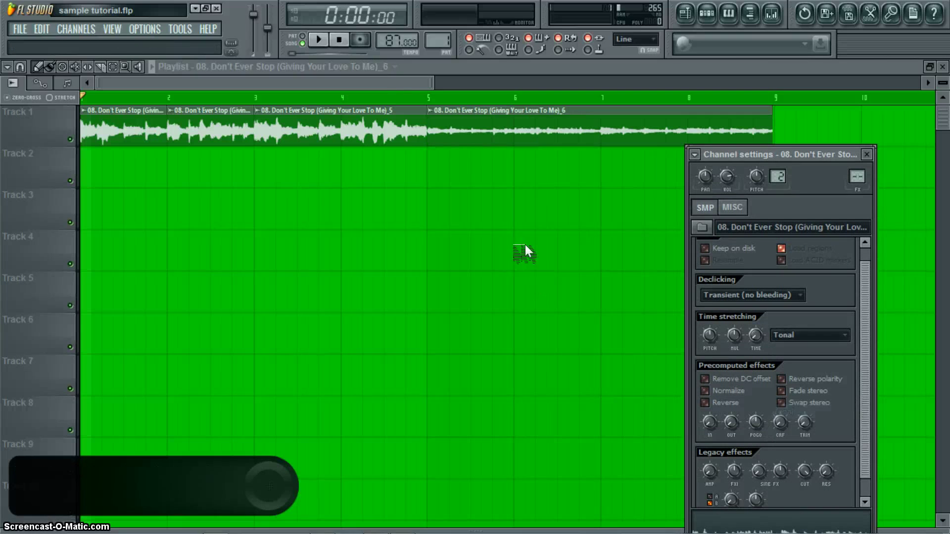
pyautogui.moveTo(755, 335); pyautogui.dragTo(755, 316)
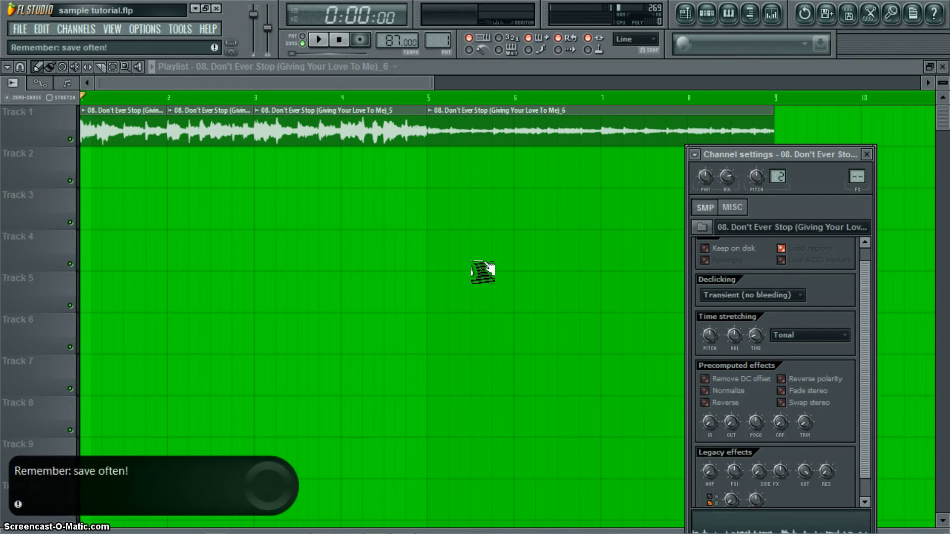
# Step: Normalize the second clip and play the playlist across the join between the two samples
pyautogui.click(705, 390)
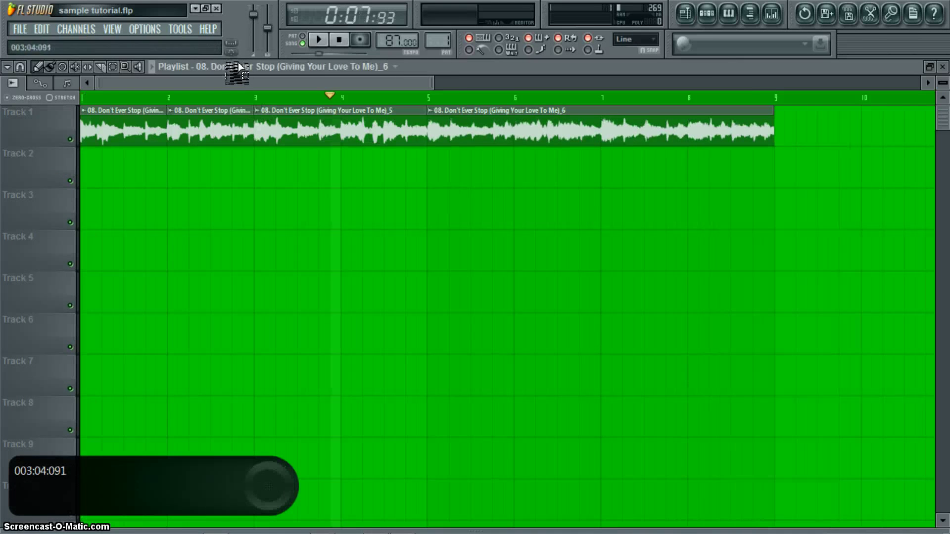
pyautogui.press('space')
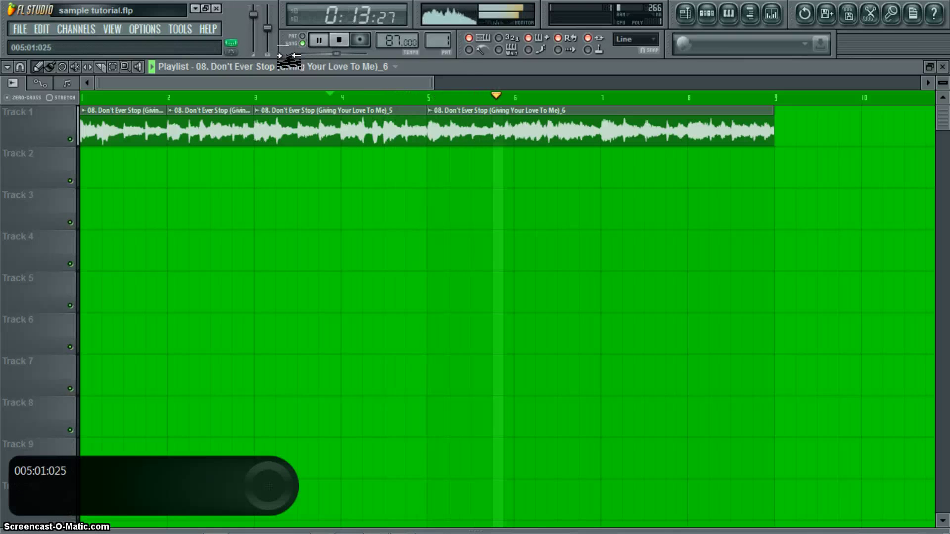
pyautogui.moveTo(440, 83); pyautogui.dragTo(495, 83)
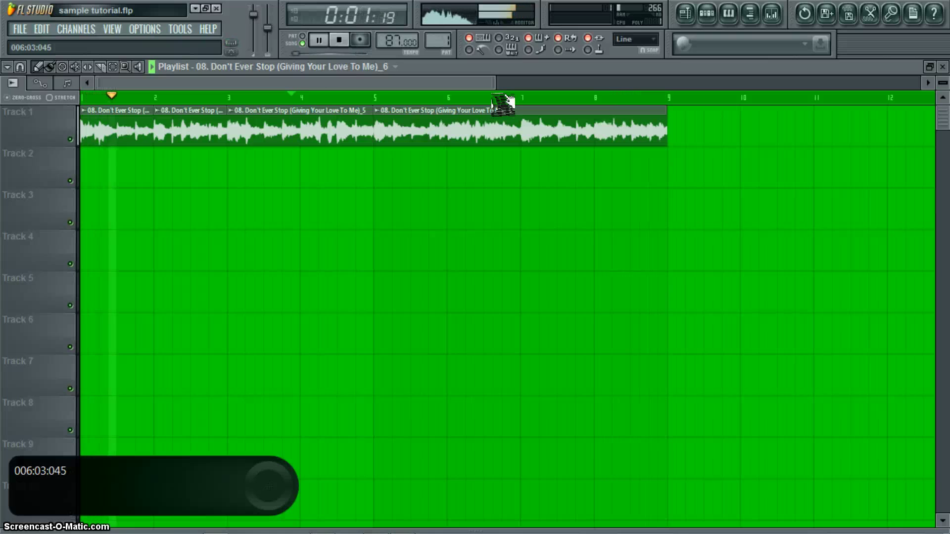
# Step: Stop playback and switch to Pattern 2
pyautogui.press('space')
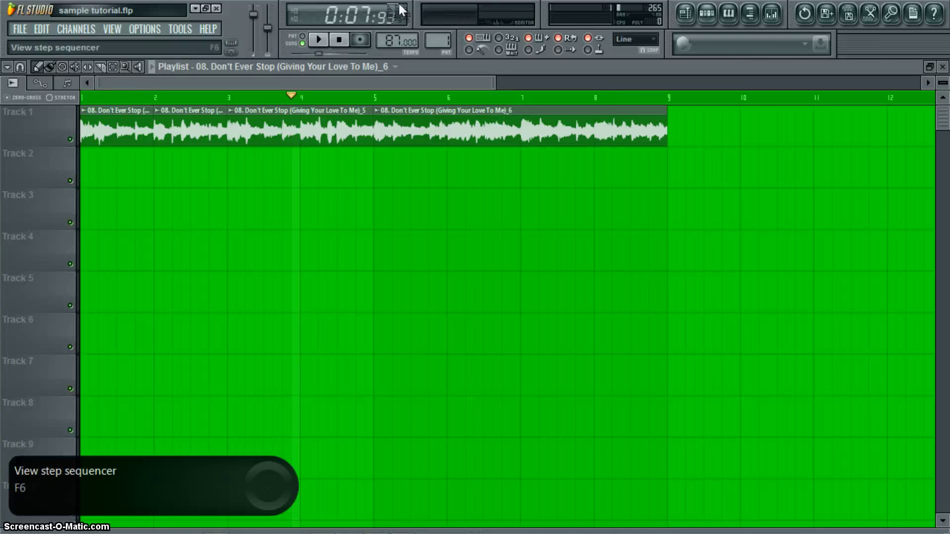
pyautogui.press('F6')
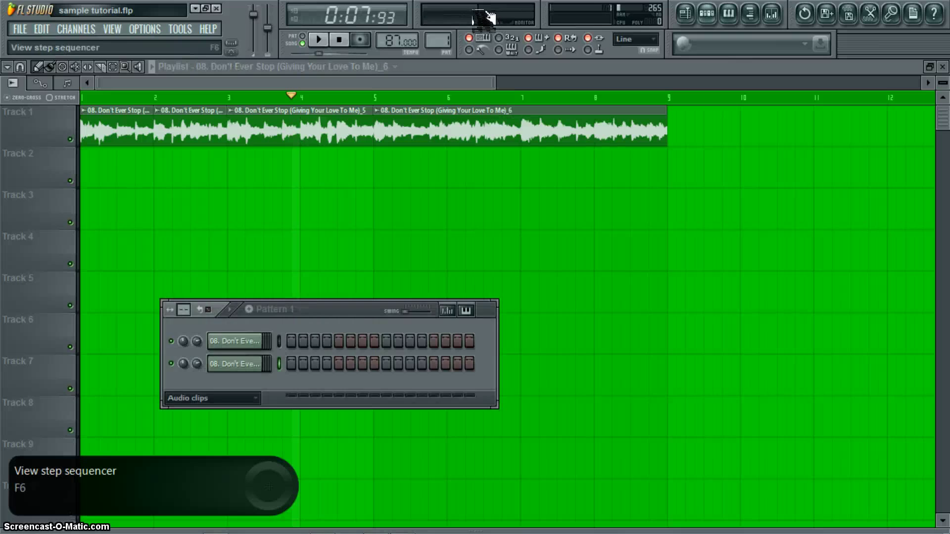
pyautogui.press('F6')
pyautogui.moveTo(438, 40); pyautogui.dragTo(437, 34)
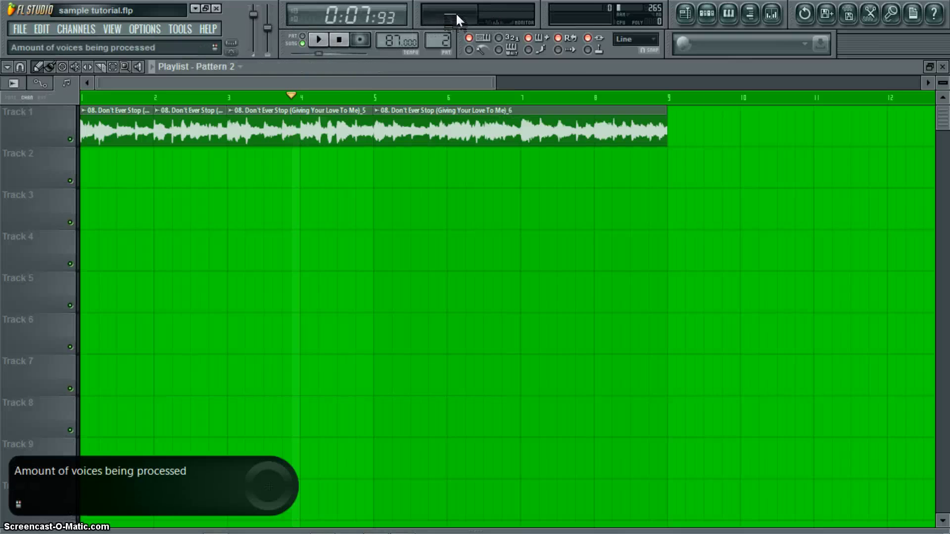
# Step: Load CLEANER KICK from the REAL ART BEATS kicks folder into a new channel and dismiss its settings
pyautogui.click(750, 14)
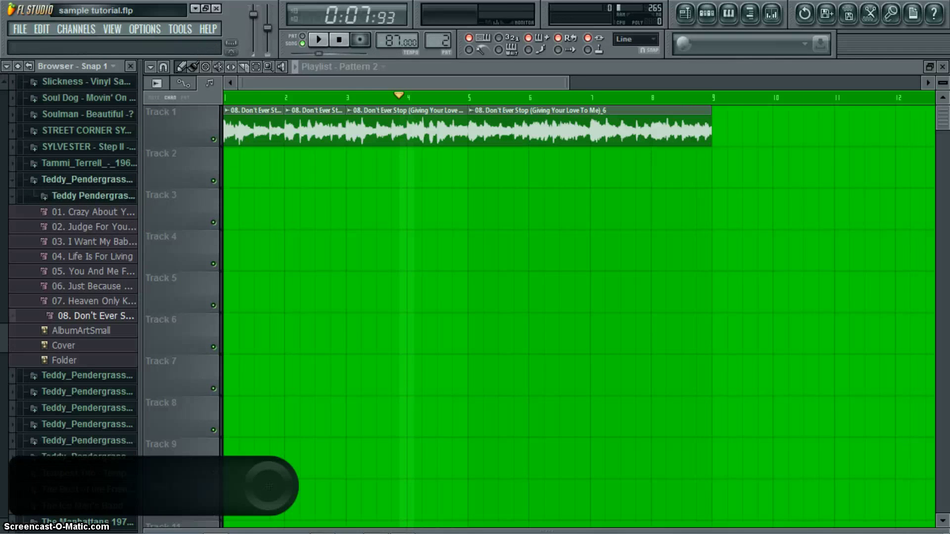
pyautogui.moveTo(4, 329); pyautogui.dragTo(4, 448)
pyautogui.scroll(5, 19, 294)
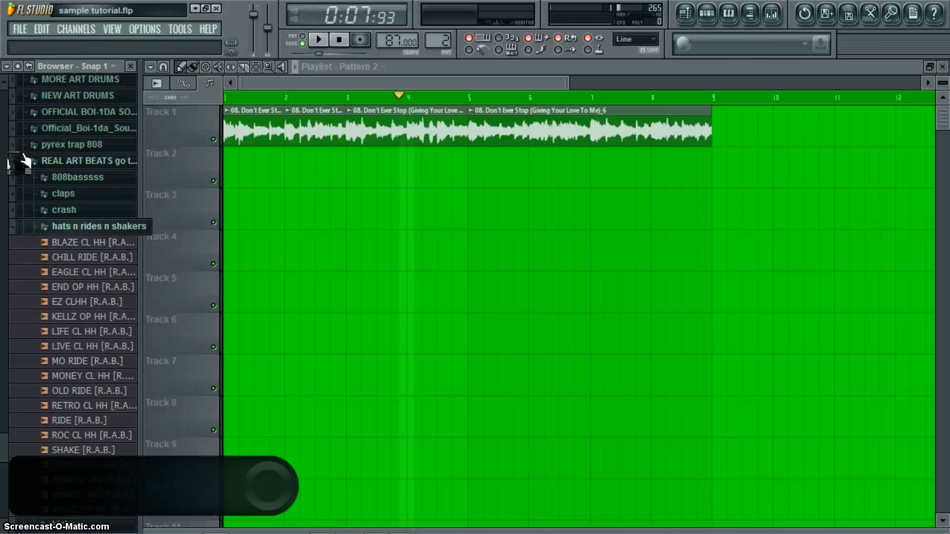
pyautogui.click(34, 226)
pyautogui.click(117, 243)
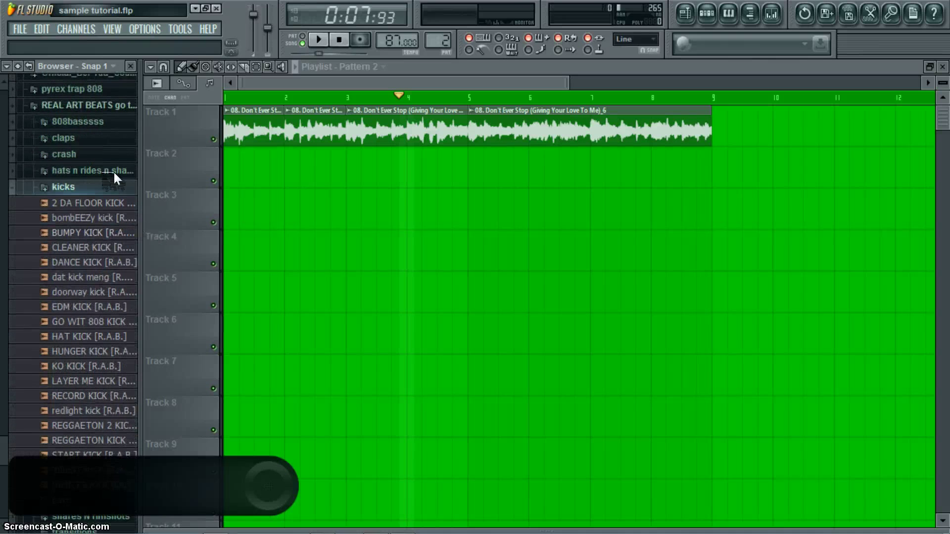
pyautogui.click(74, 245)
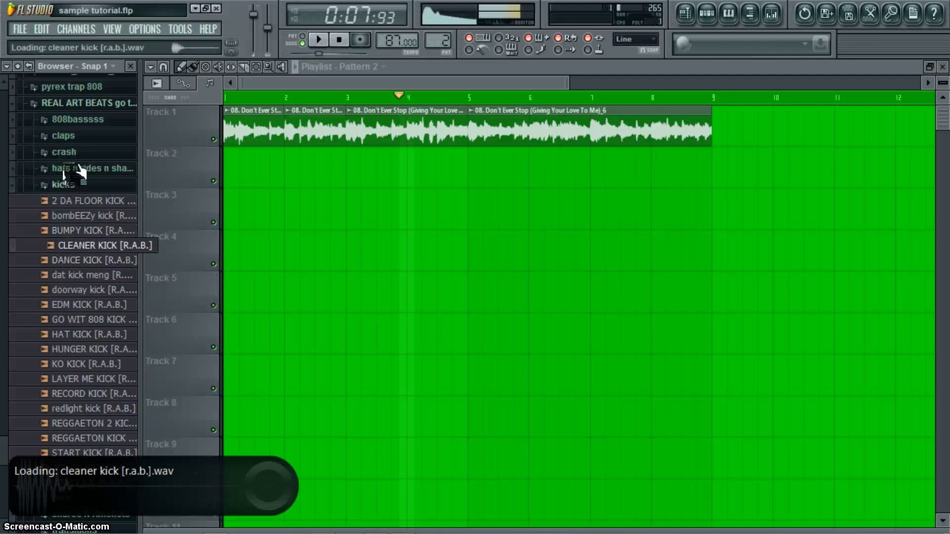
pyautogui.rightClick(101, 245)
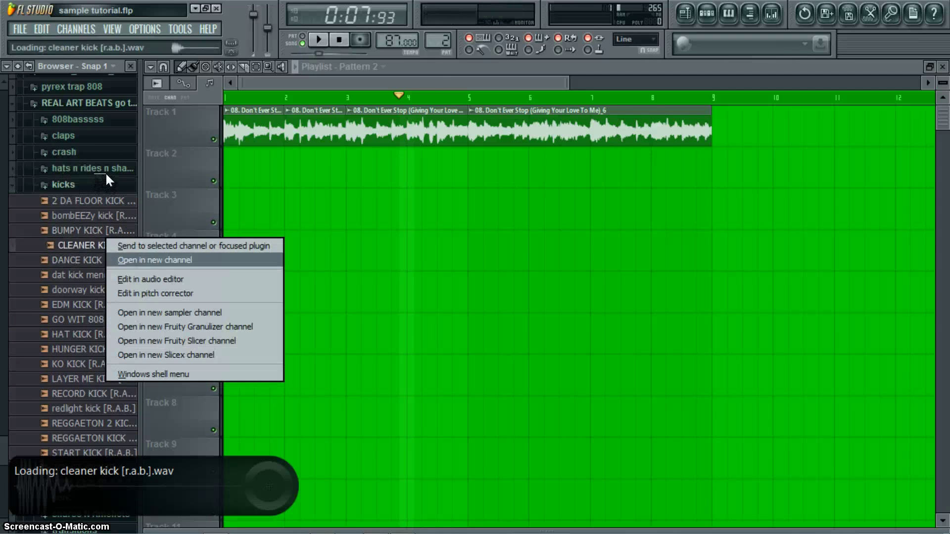
pyautogui.click(138, 260)
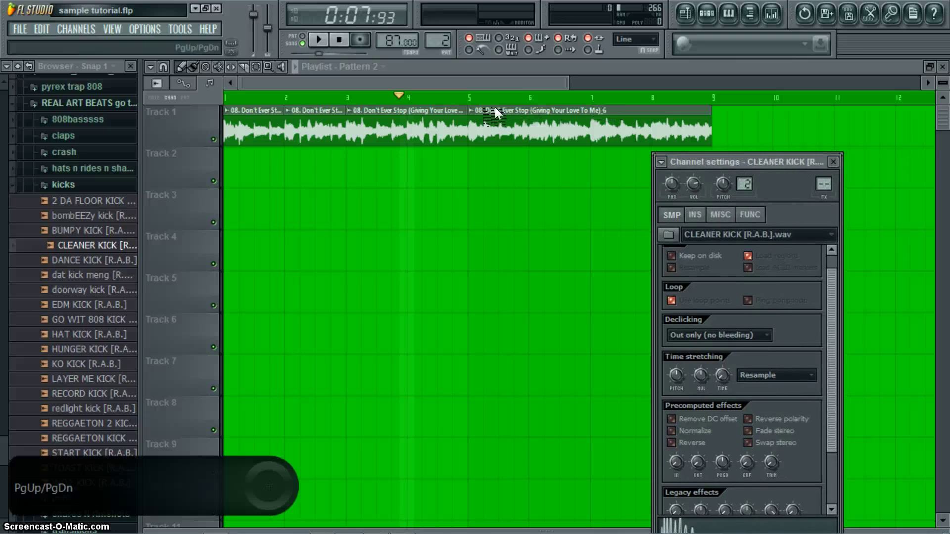
pyautogui.press('Escape')
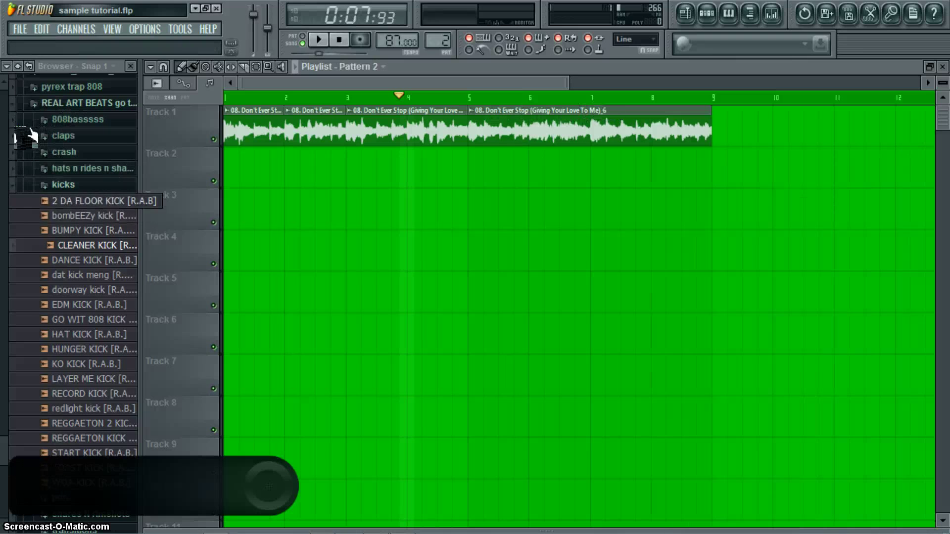
# Step: Load HARD SN from the snares N rimshots folder into a new channel and collapse that folder
pyautogui.click(32, 185)
pyautogui.click(84, 217)
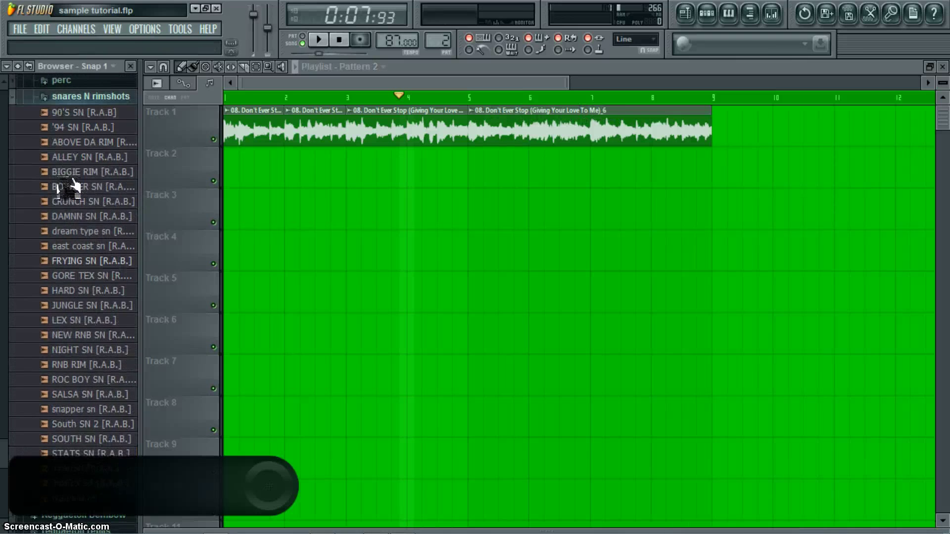
pyautogui.click(104, 290)
pyautogui.rightClick(108, 284)
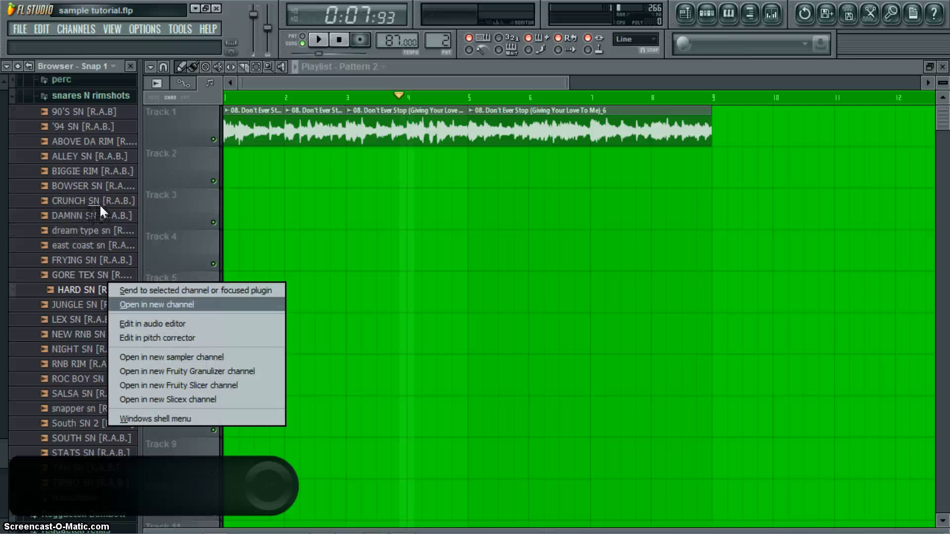
pyautogui.click(143, 305)
pyautogui.click(55, 95)
# Step: Audition the DARK Bell sample in the perc folder and collapse the folder
pyautogui.scroll(2, 50, 148)
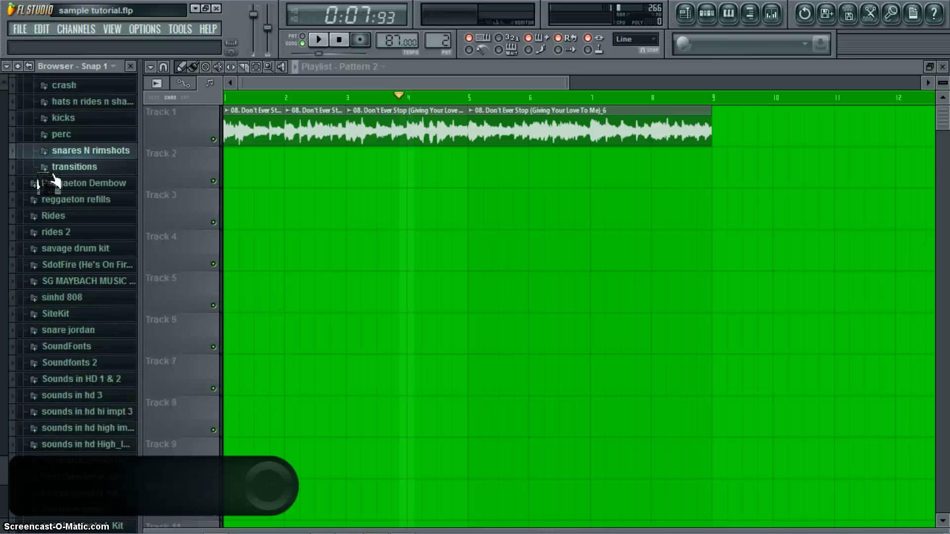
pyautogui.click(61, 168)
pyautogui.click(94, 214)
pyautogui.click(89, 199)
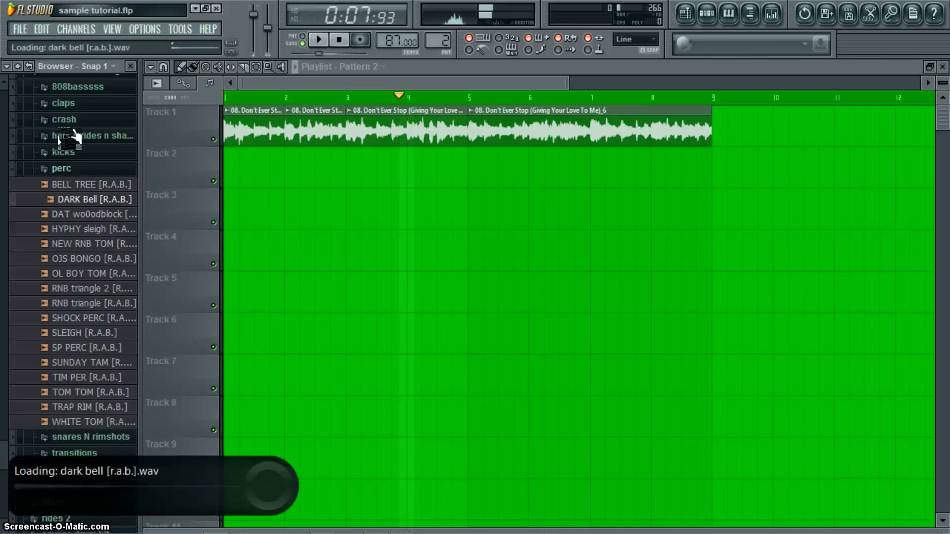
pyautogui.click(56, 168)
# Step: Load the BLAZE CL HH hi-hat from the hats n rides n shakers folder into a new channel
pyautogui.scroll(2, 56, 173)
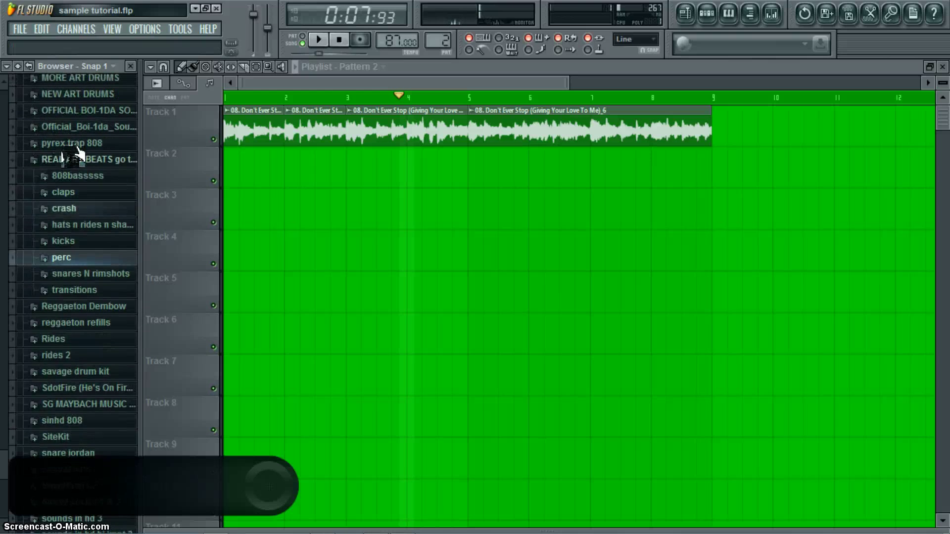
pyautogui.click(87, 206)
pyautogui.click(94, 245)
pyautogui.click(94, 230)
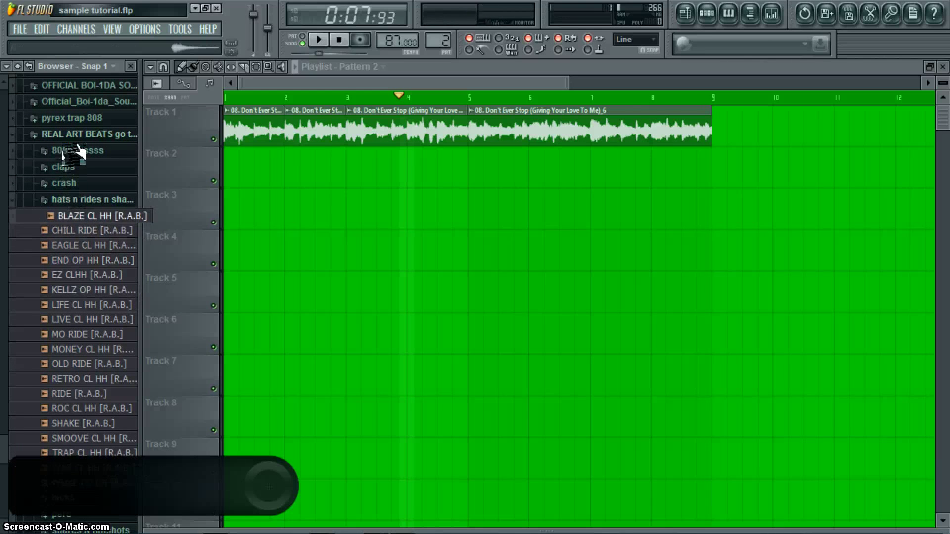
pyautogui.rightClick(105, 214)
pyautogui.click(134, 229)
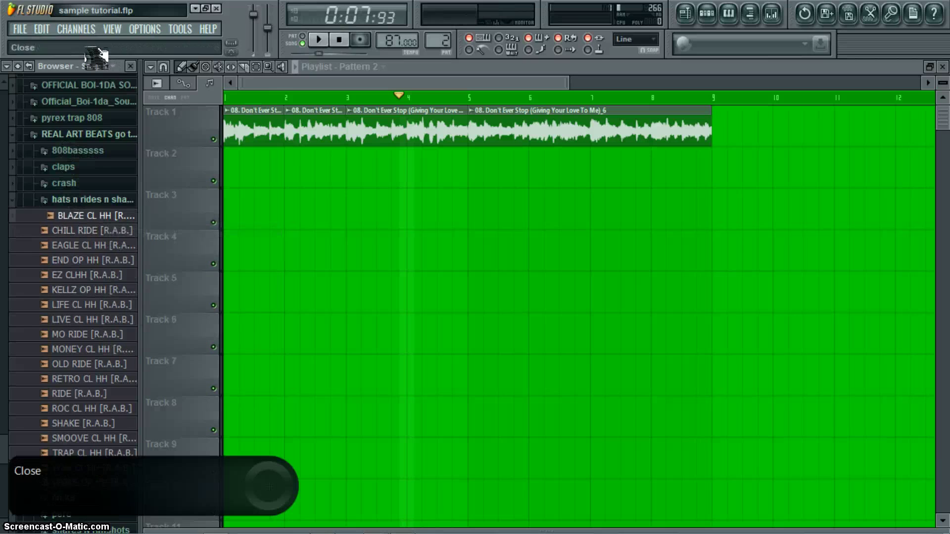
# Step: Close the sample browser and set Pattern 2 to 8 beats per bar in the step sequencer
pyautogui.click(130, 66)
pyautogui.click(707, 14)
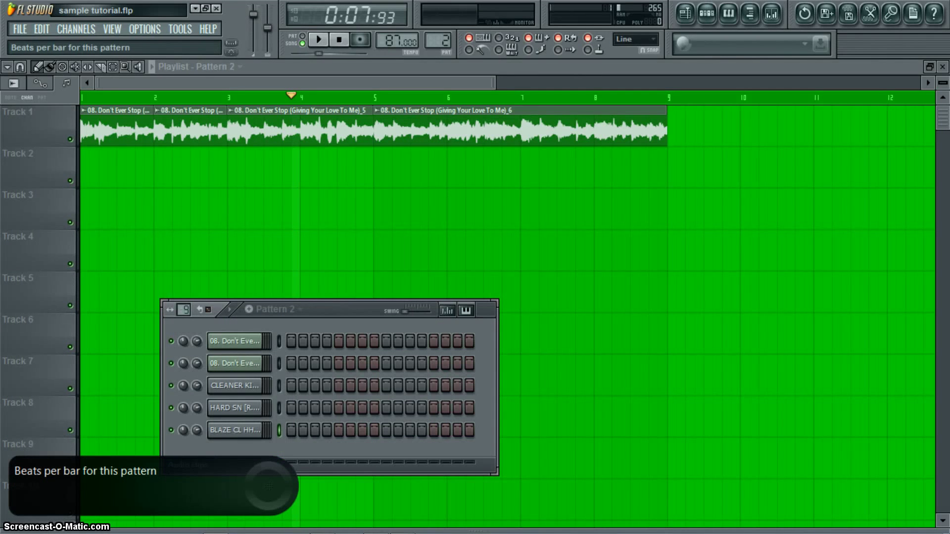
pyautogui.moveTo(184, 310); pyautogui.dragTo(184, 300)
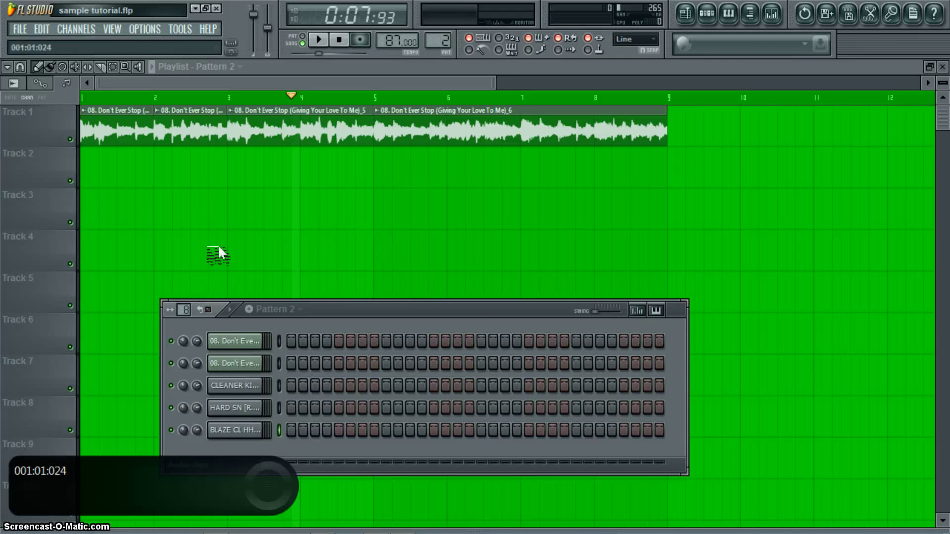
# Step: Raise the velocity of every step to 100% for the hi-hat, snare and kick channels, and hide the graph editor
pyautogui.click(638, 311)
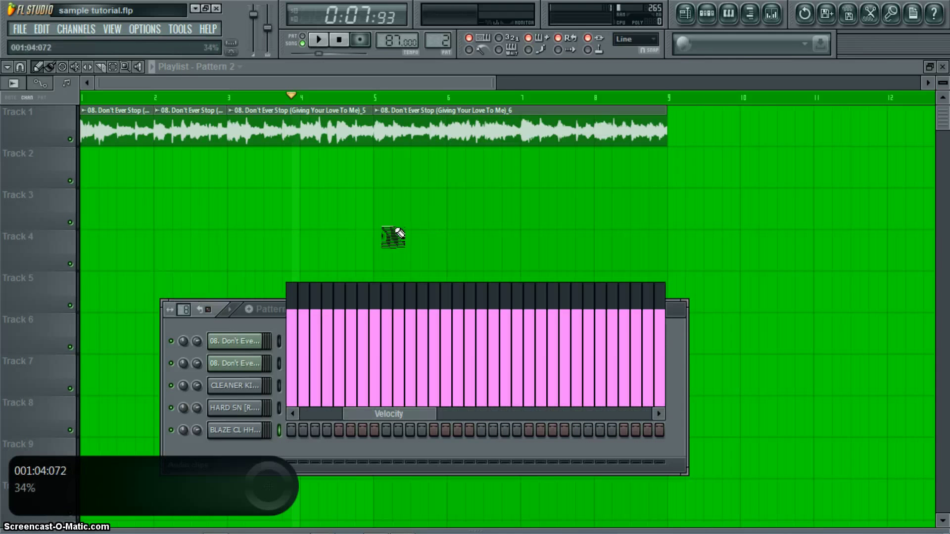
pyautogui.moveTo(292, 292); pyautogui.dragTo(470, 193)
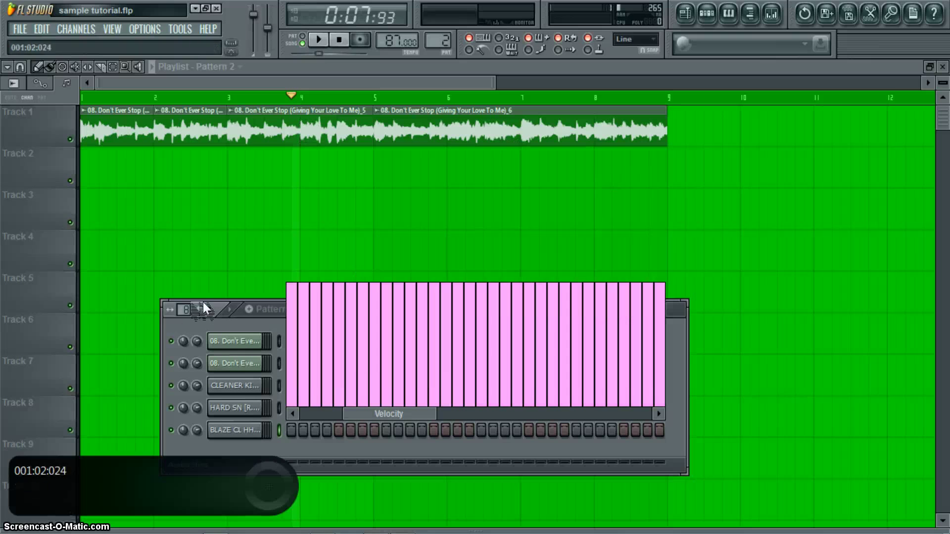
pyautogui.press('Up')
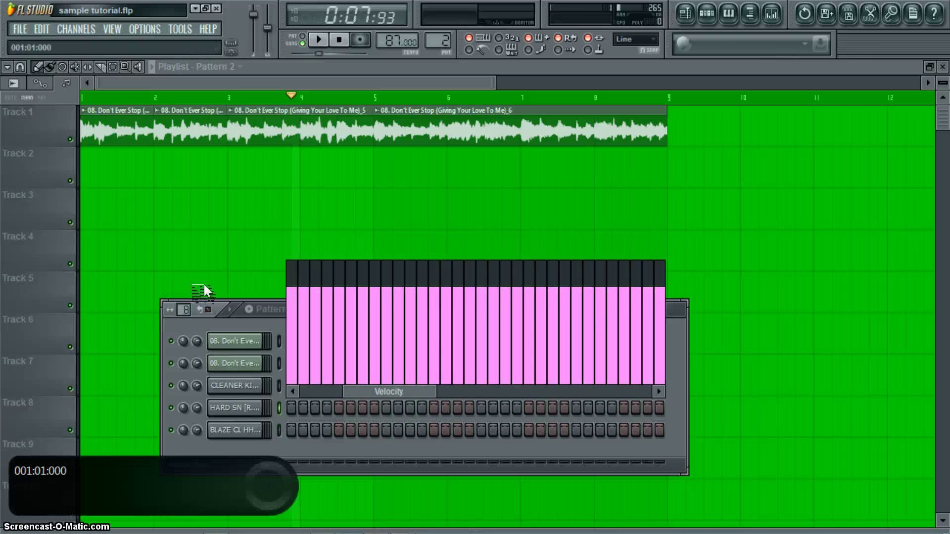
pyautogui.moveTo(292, 270); pyautogui.dragTo(807, 201)
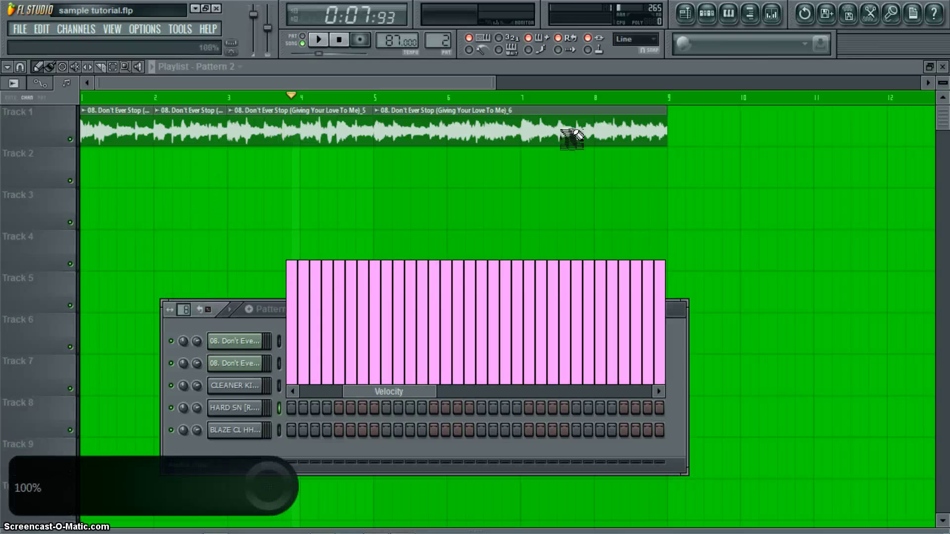
pyautogui.press('Up')
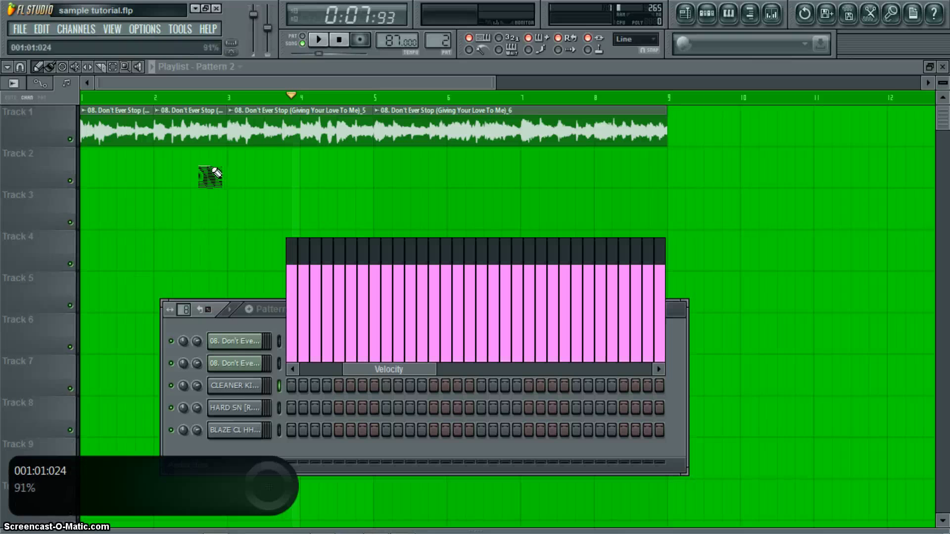
pyautogui.moveTo(292, 250)
pyautogui.mouseDown()
pyautogui.moveTo(366, 233)
pyautogui.moveTo(747, 208)
pyautogui.mouseUp()
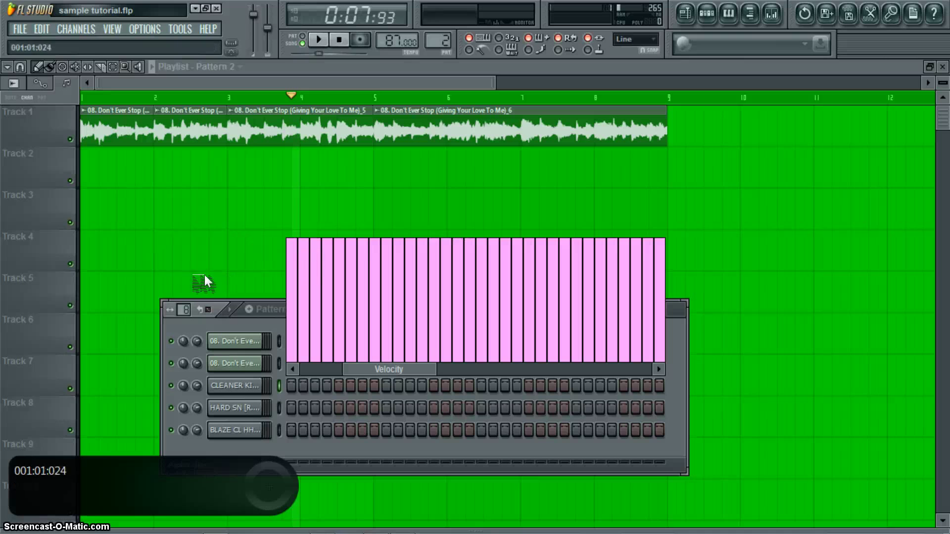
pyautogui.press('Down')
pyautogui.press('Down')
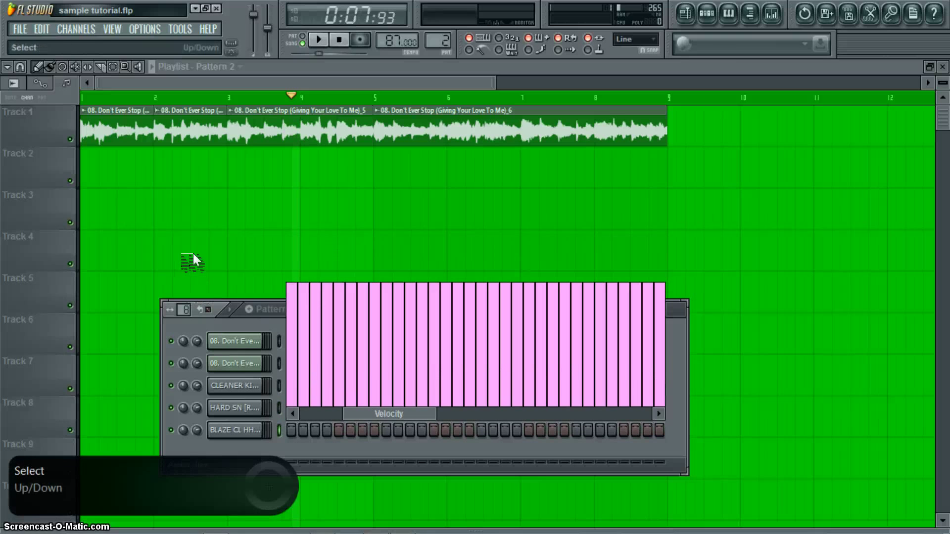
pyautogui.press('Down')
pyautogui.click(637, 310)
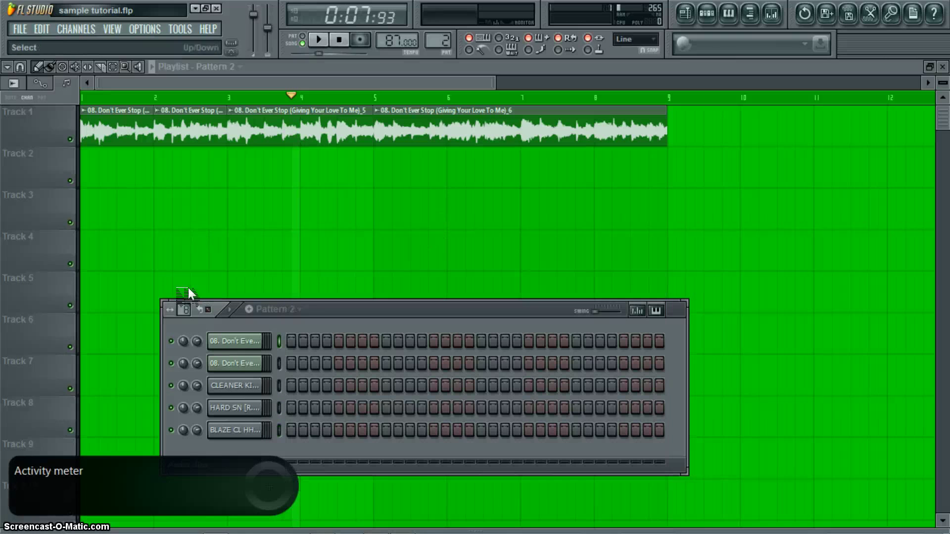
# Step: Place a Pattern 2 clip on Track 2, starting at bar 1
pyautogui.click(142, 171)
pyautogui.moveTo(192, 171); pyautogui.dragTo(69, 171)
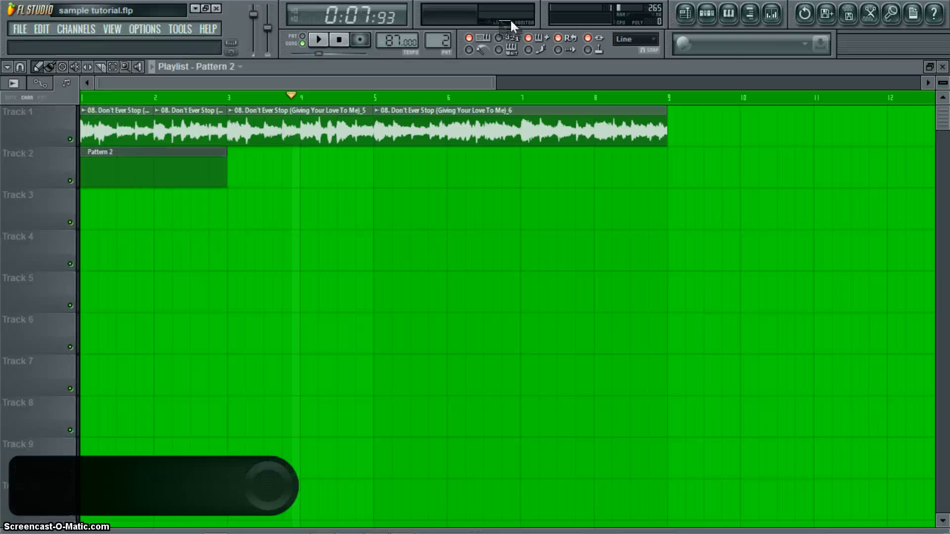
# Step: Place kicks on steps 1 and 4 and a snare on step 5 of Pattern 2
pyautogui.press('F6')
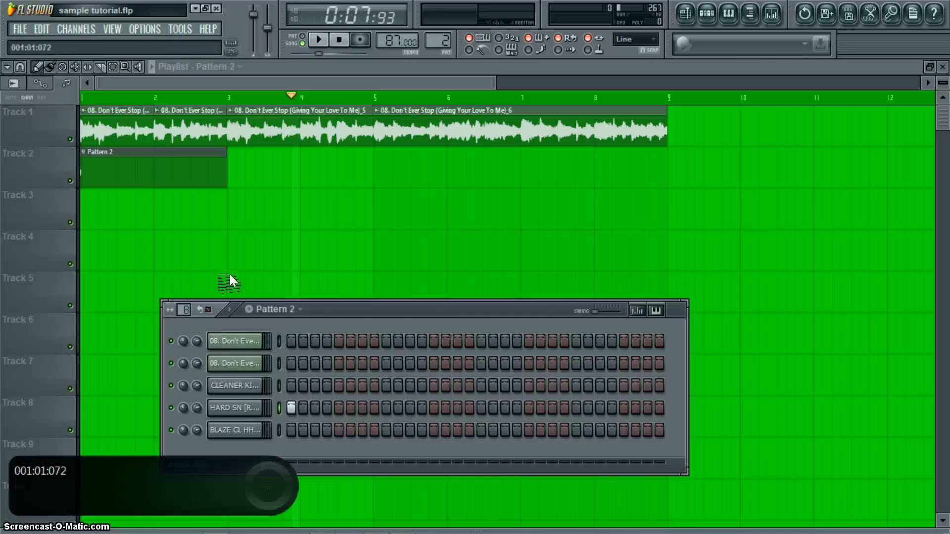
pyautogui.click(326, 408)
pyautogui.click(339, 431)
pyautogui.click(339, 431)
pyautogui.click(326, 408)
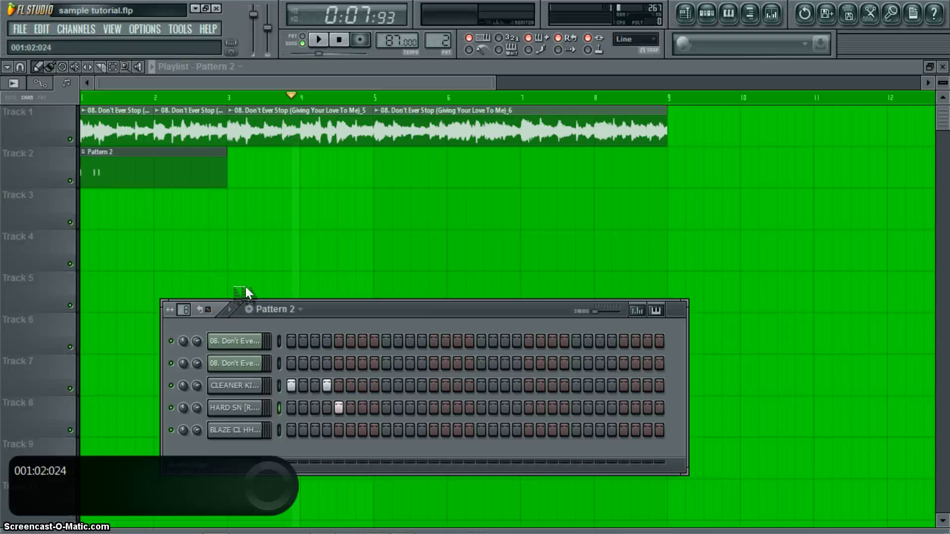
# Step: Fill the BLAZE CL HH channel on each 2 steps and lower its volume
pyautogui.rightClick(258, 430)
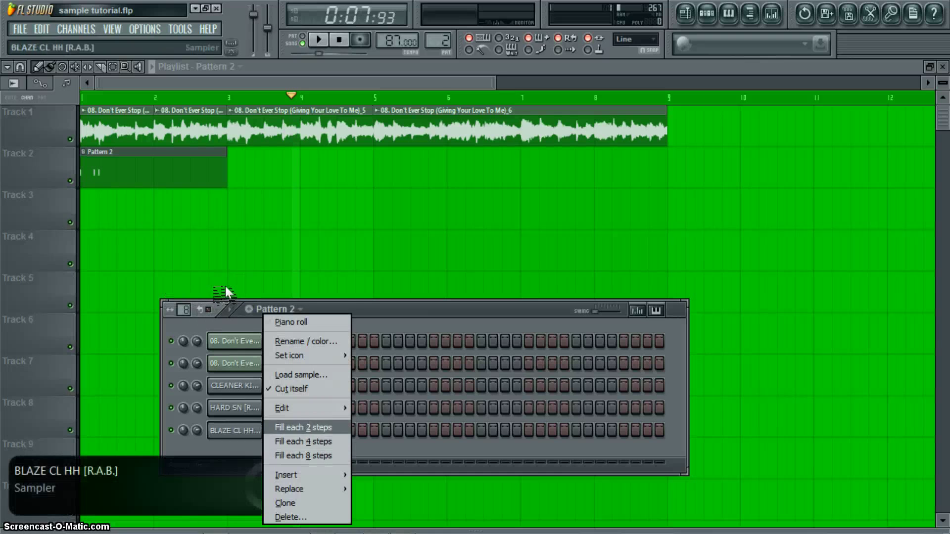
pyautogui.click(292, 422)
pyautogui.moveTo(197, 430); pyautogui.dragTo(197, 437)
# Step: Complete the pattern's first bar with kicks on steps 10 and 11 and a snare on step 13
pyautogui.click(397, 385)
pyautogui.click(409, 385)
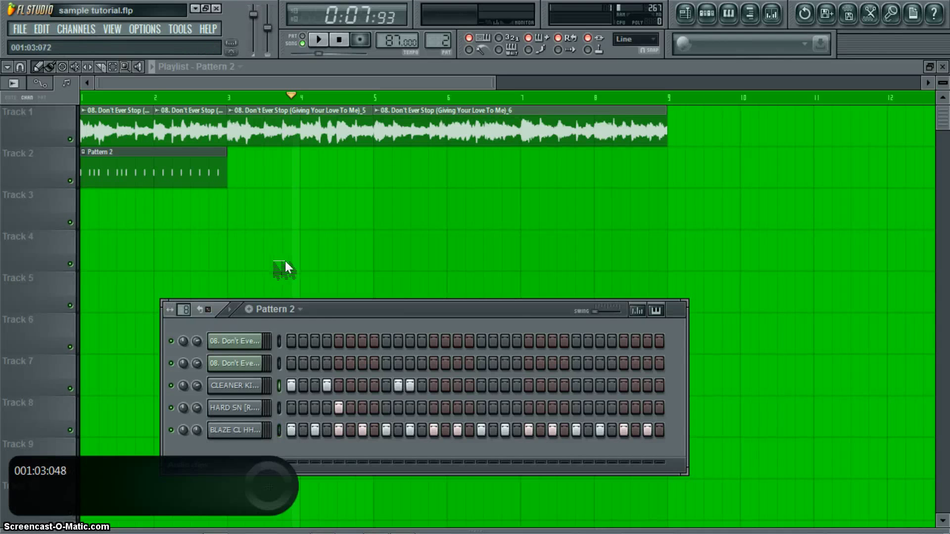
pyautogui.click(433, 408)
# Step: Program the second bar with kicks on steps 17, 20, 23, 26, 27, 31 and 32, and snares on steps 21 and 29
pyautogui.click(480, 385)
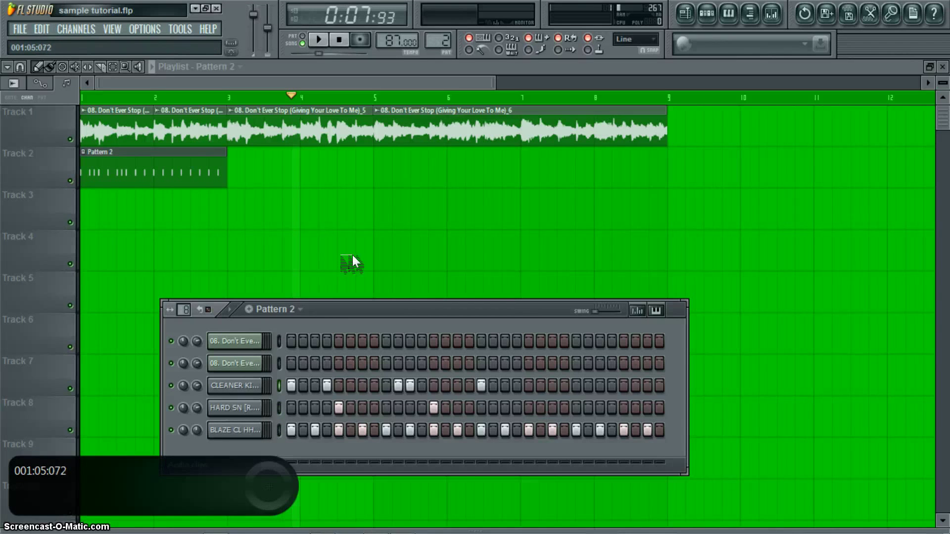
pyautogui.click(517, 385)
pyautogui.click(540, 408)
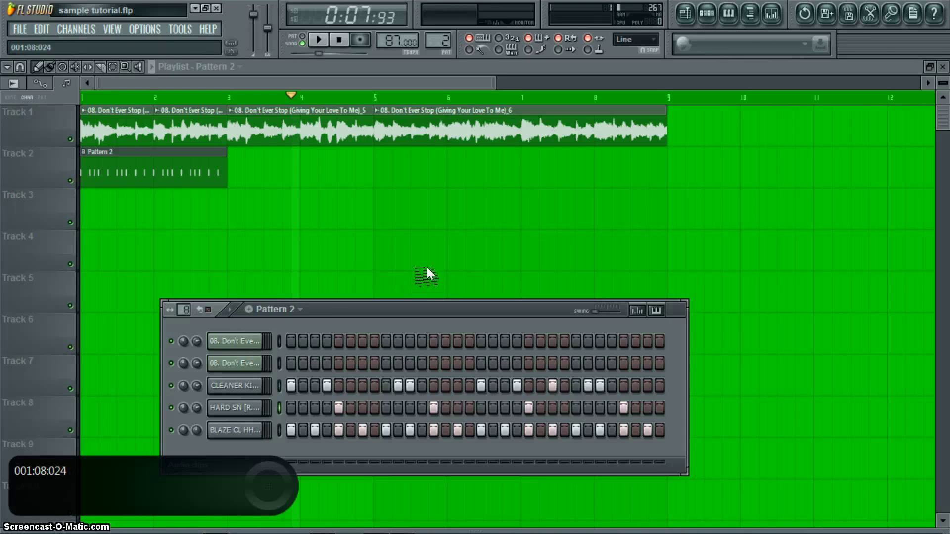
pyautogui.click(647, 385)
pyautogui.click(659, 386)
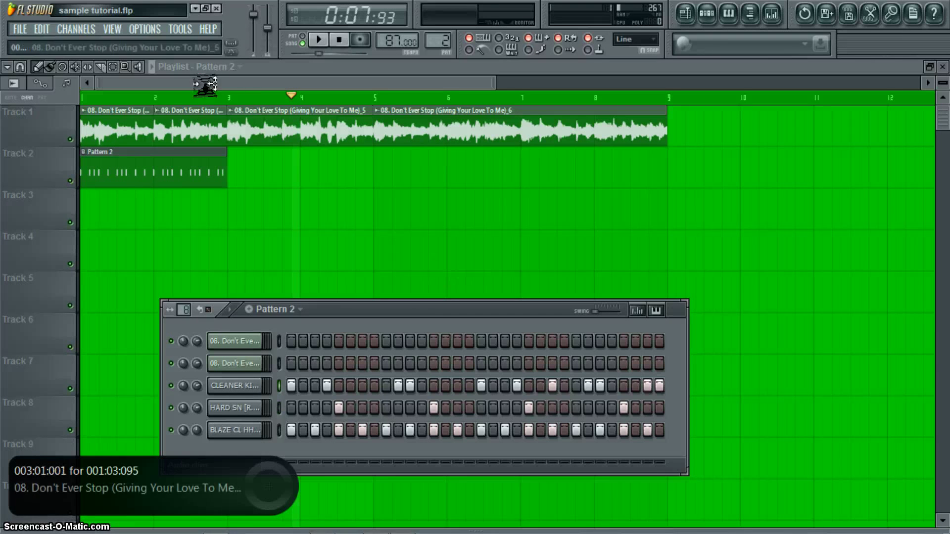
# Step: Repeat Pattern 2 along Track 2 through the end of bar 8 and play the arrangement
pyautogui.click(339, 40)
pyautogui.press('space')
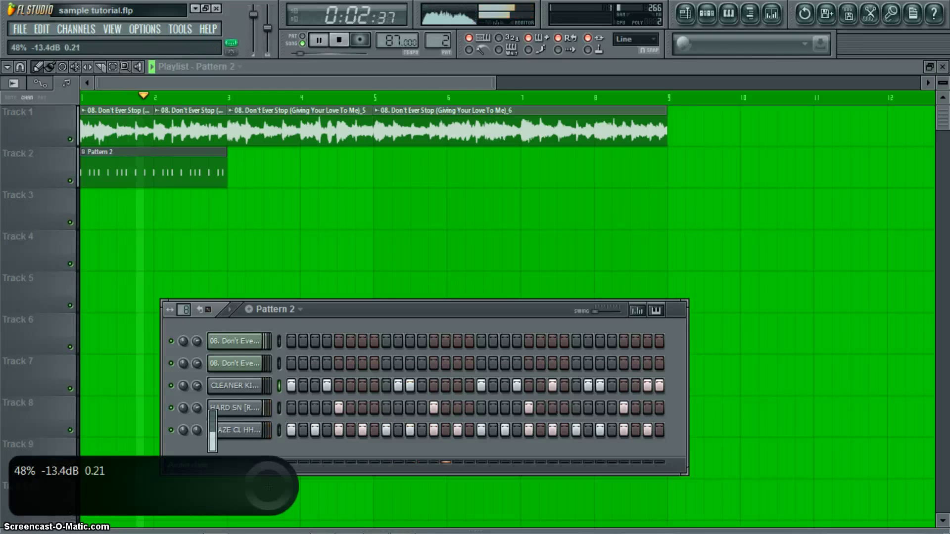
pyautogui.moveTo(187, 169)
pyautogui.mouseDown()
pyautogui.moveTo(334, 184)
pyautogui.moveTo(617, 178)
pyautogui.mouseUp()
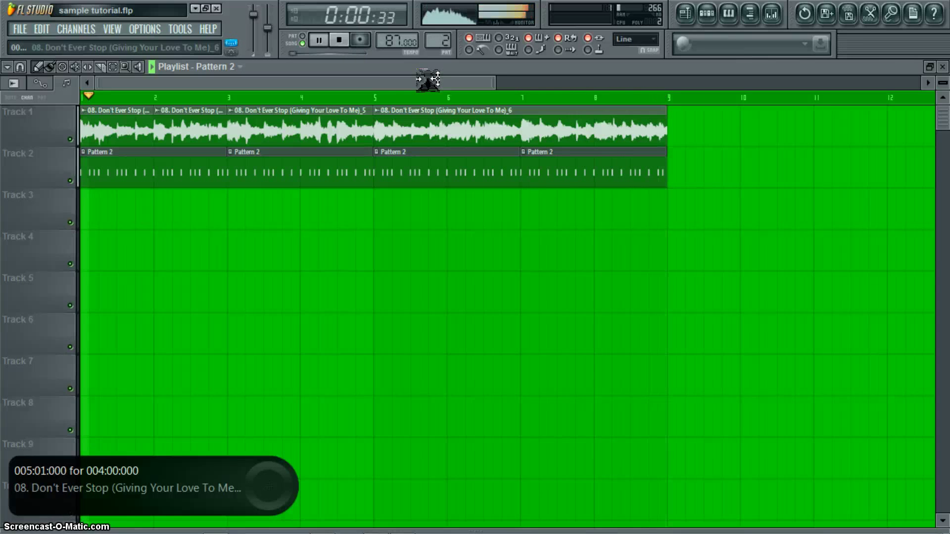
pyautogui.press('space')
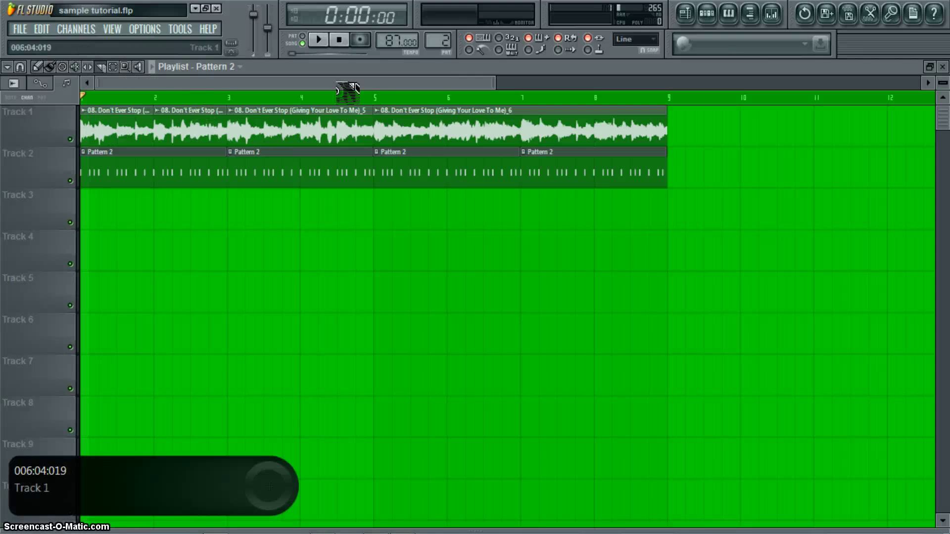
# Step: Delete the sample clip in bar 2, shorten the bar 1 clip to half a beat and place a copy right after it
pyautogui.moveTo(494, 83)
pyautogui.mouseDown()
pyautogui.moveTo(249, 75)
pyautogui.moveTo(221, 82)
pyautogui.mouseUp()
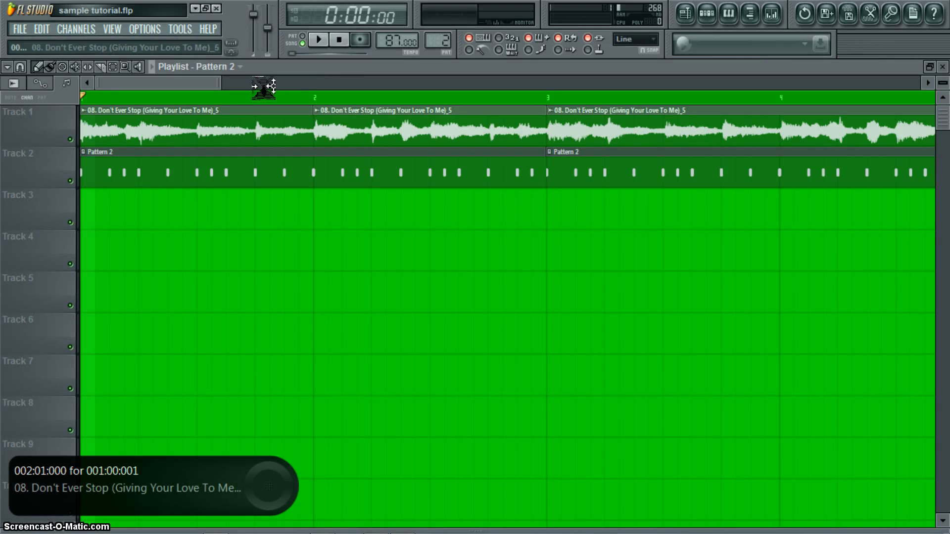
pyautogui.rightClick(397, 131)
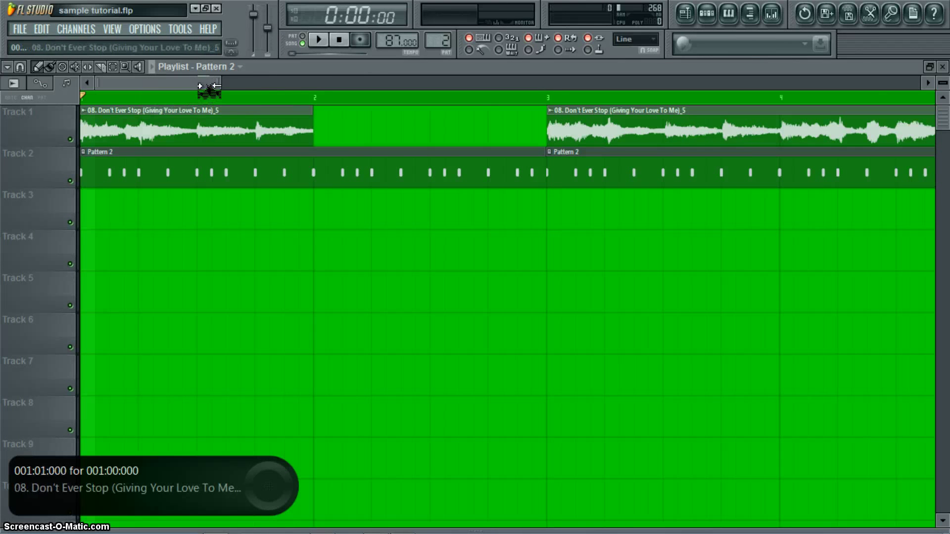
pyautogui.moveTo(199, 85); pyautogui.dragTo(64, 96)
pyautogui.click(86, 90)
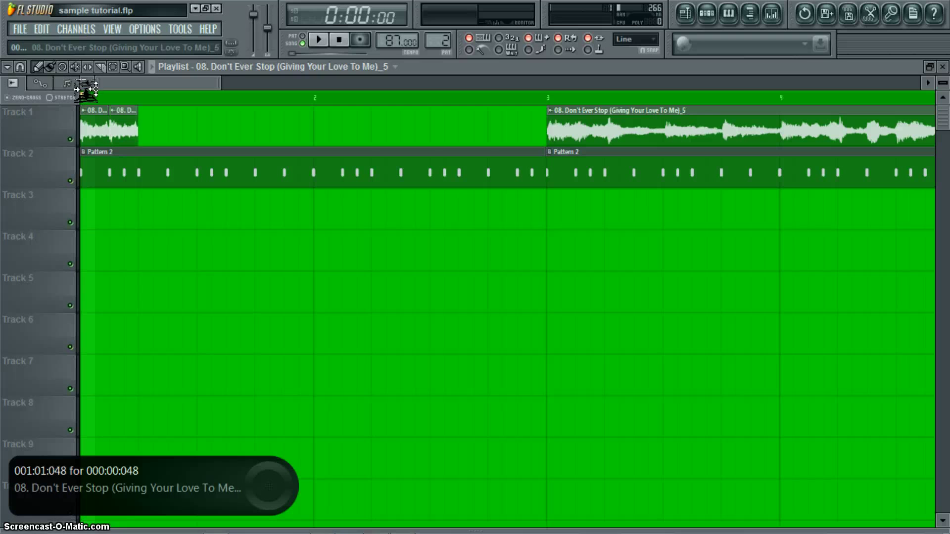
# Step: Lengthen the second short clip by a quarter beat, slice off that quarter beat and place three copies of the slice up to beat 3
pyautogui.moveTo(92, 86); pyautogui.dragTo(98, 91)
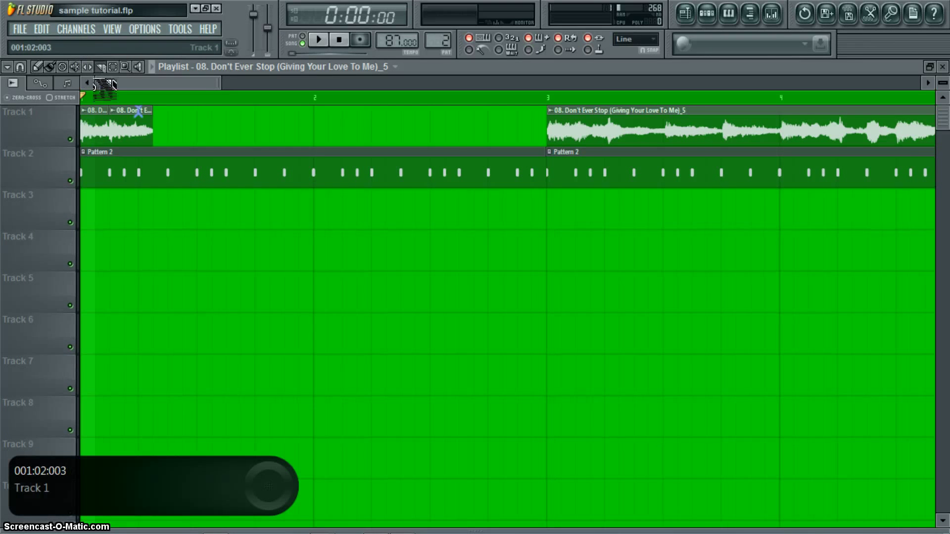
pyautogui.moveTo(95, 86); pyautogui.dragTo(95, 101)
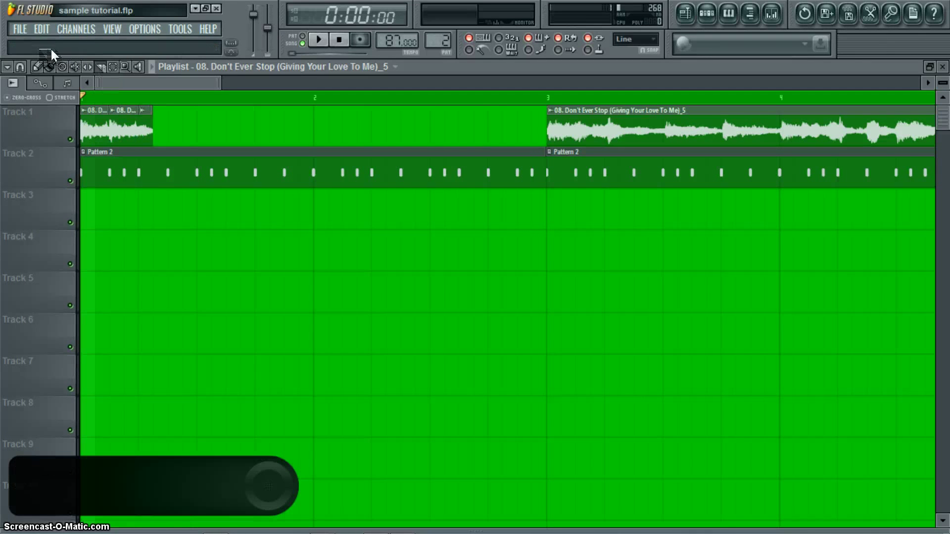
pyautogui.click(37, 66)
pyautogui.click(160, 132)
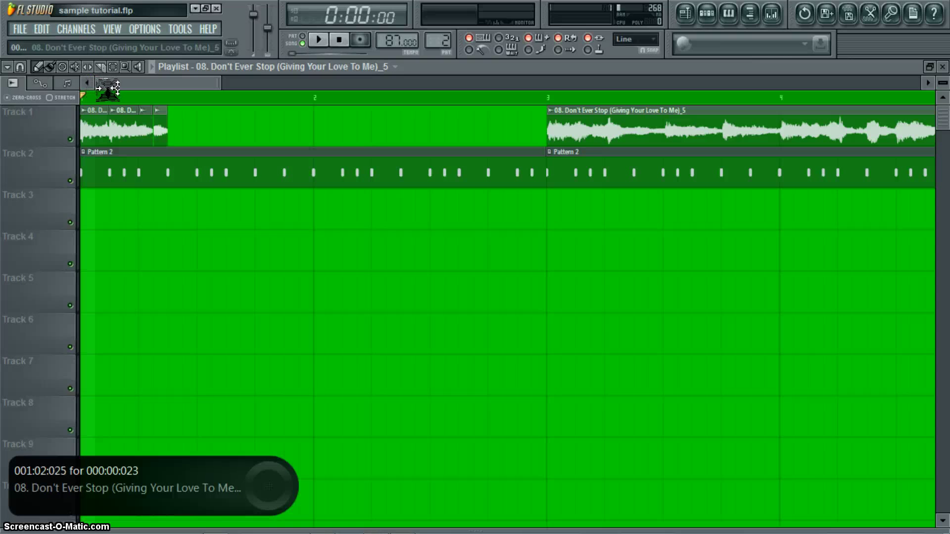
pyautogui.click(175, 130)
pyautogui.click(190, 130)
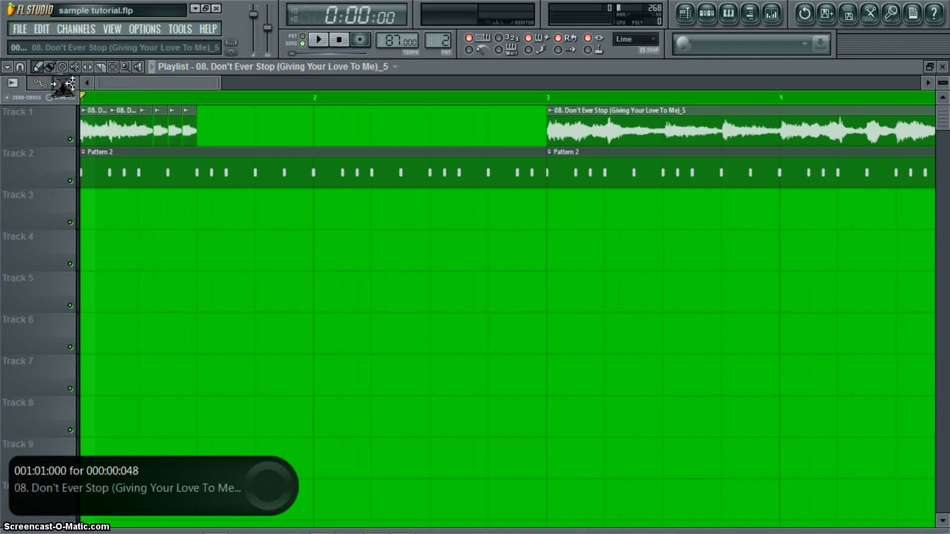
# Step: Place two half-beat sample clips across beat 3 of bar 1 and play back the chopped section
pyautogui.click(204, 131)
pyautogui.press('space')
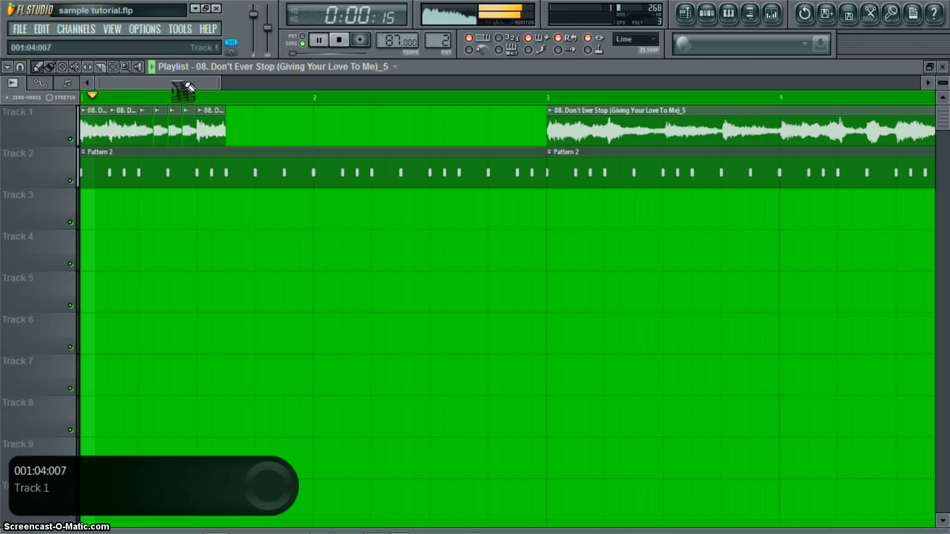
pyautogui.press('space')
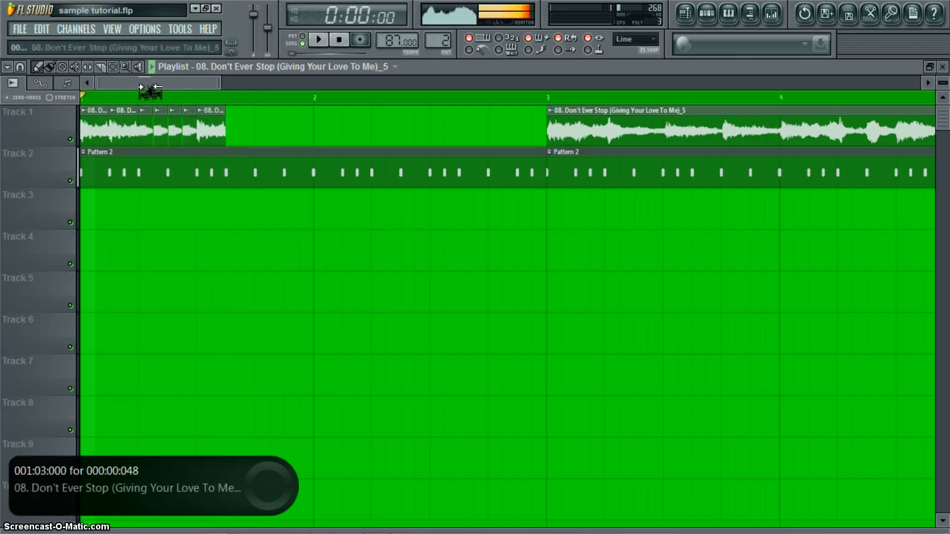
pyautogui.click(233, 130)
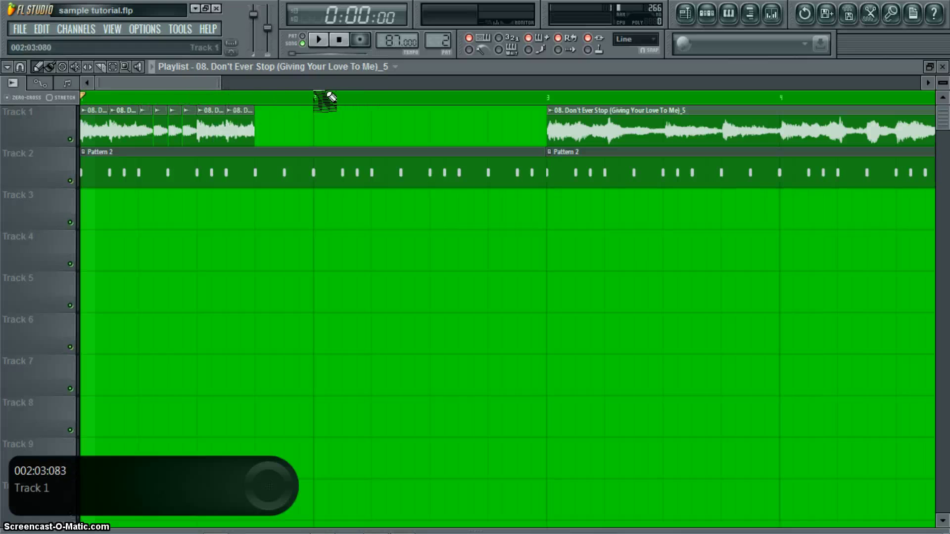
pyautogui.press('space')
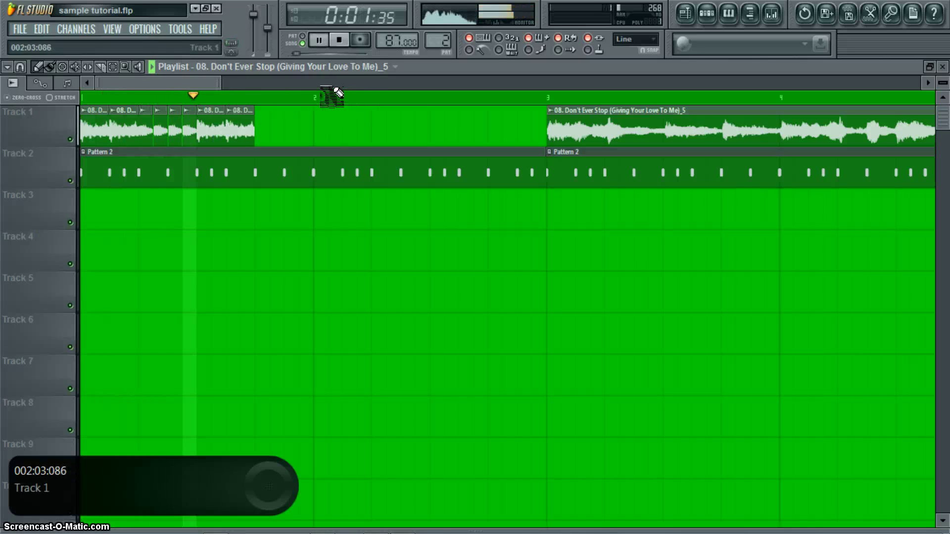
pyautogui.press('space')
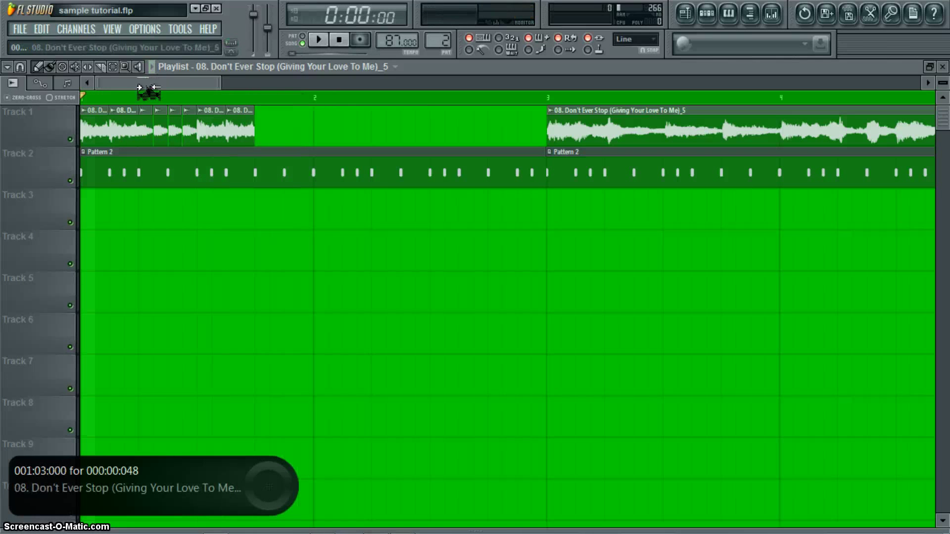
# Step: Fill beat 4 of bar 1 with four quarter-beat slices, move the two-bar clip to bar 2 and play the result
pyautogui.moveTo(130, 90)
pyautogui.mouseDown()
pyautogui.moveTo(198, 97)
pyautogui.moveTo(398, 79)
pyautogui.moveTo(242, 90)
pyautogui.mouseUp()
pyautogui.press('space')
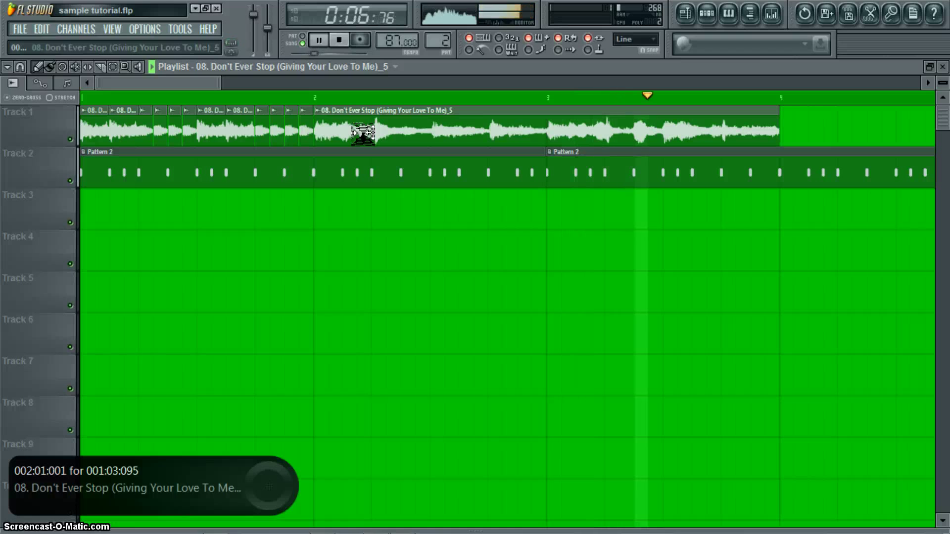
pyautogui.press('space')
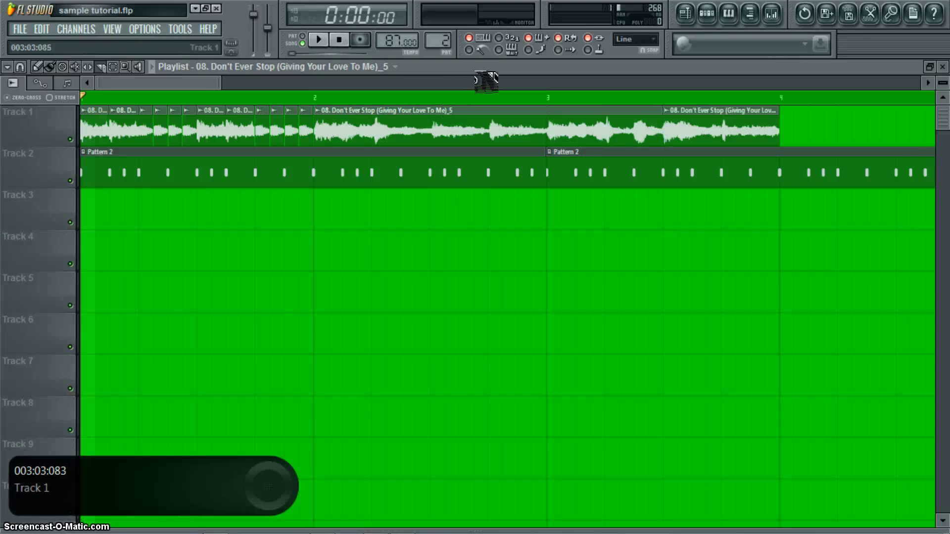
# Step: Slice the long clip at beats 3 and 4 of bar 3, replace the last beat with a copy of the beat 3 slice and play it
pyautogui.moveTo(721, 145); pyautogui.dragTo(721, 144)
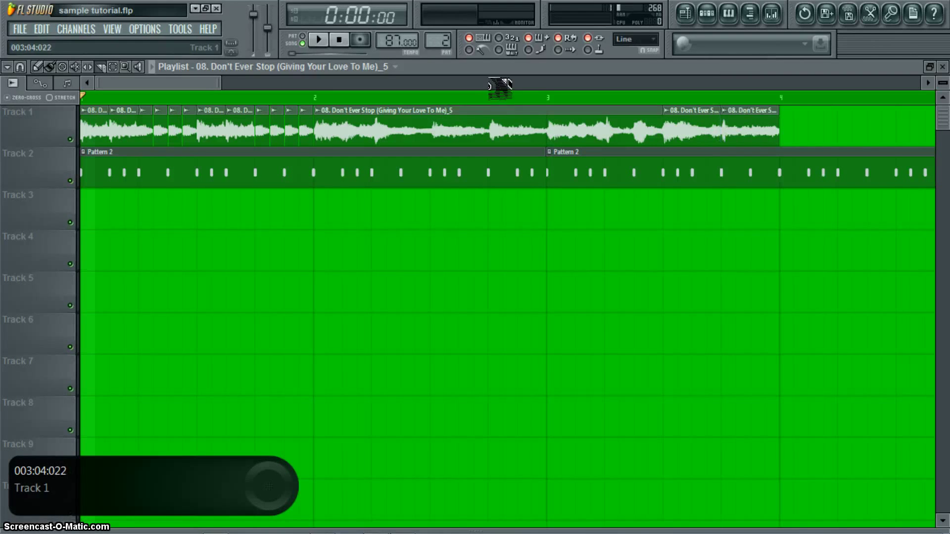
pyautogui.click(38, 67)
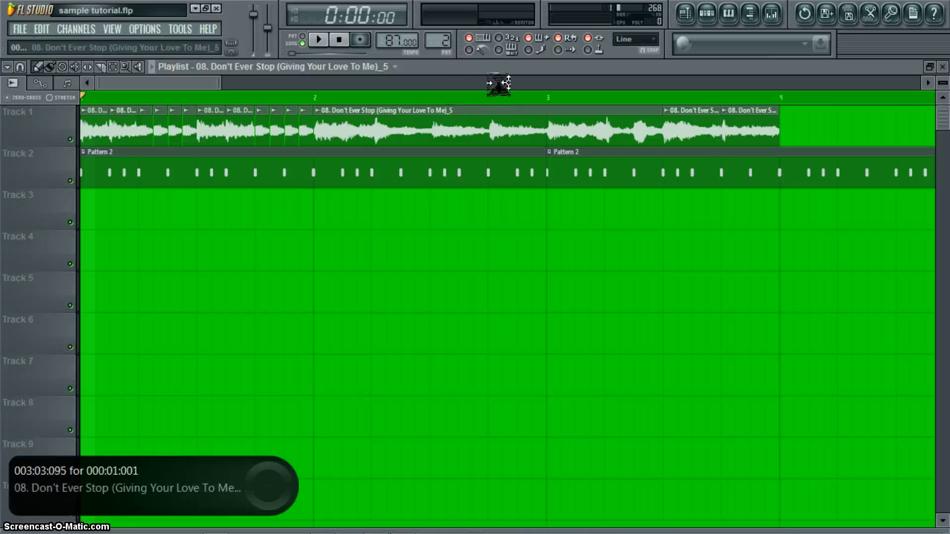
pyautogui.rightClick(748, 129)
pyautogui.click(699, 132)
pyautogui.click(751, 131)
pyautogui.press('space')
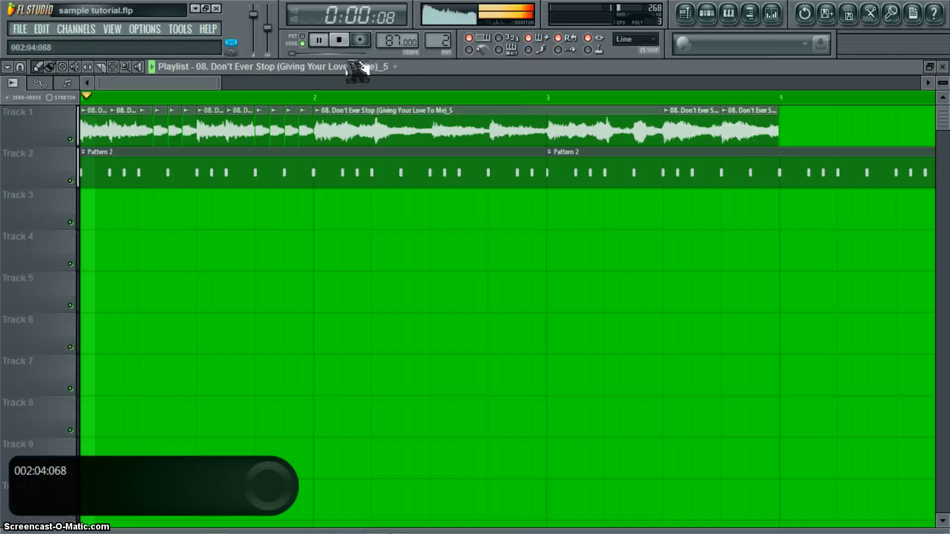